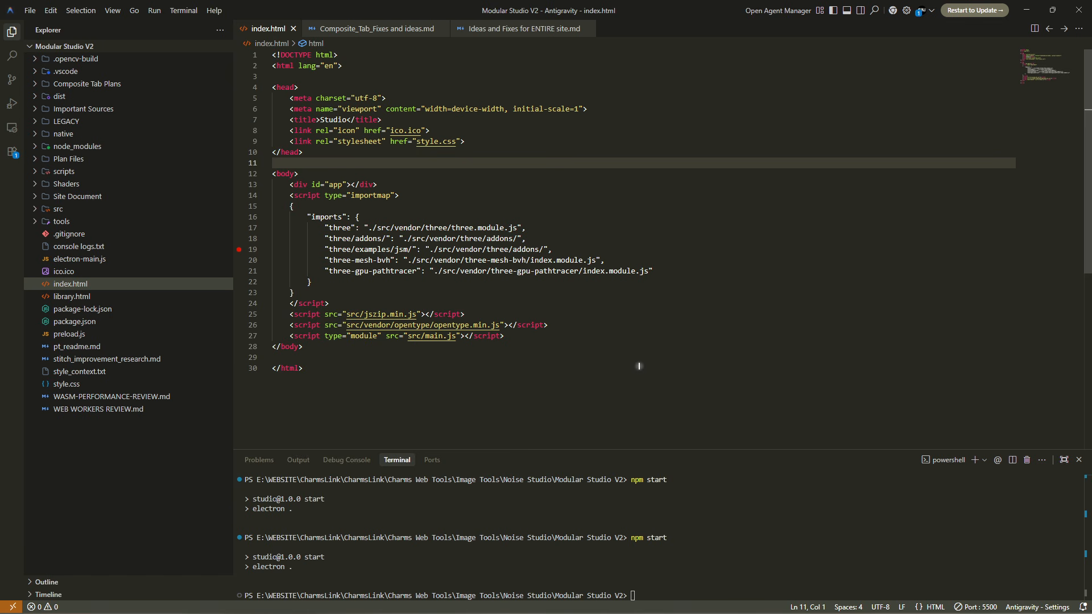
- Start the Studio desktop app from the terminal with npm start
left_click(643, 594)
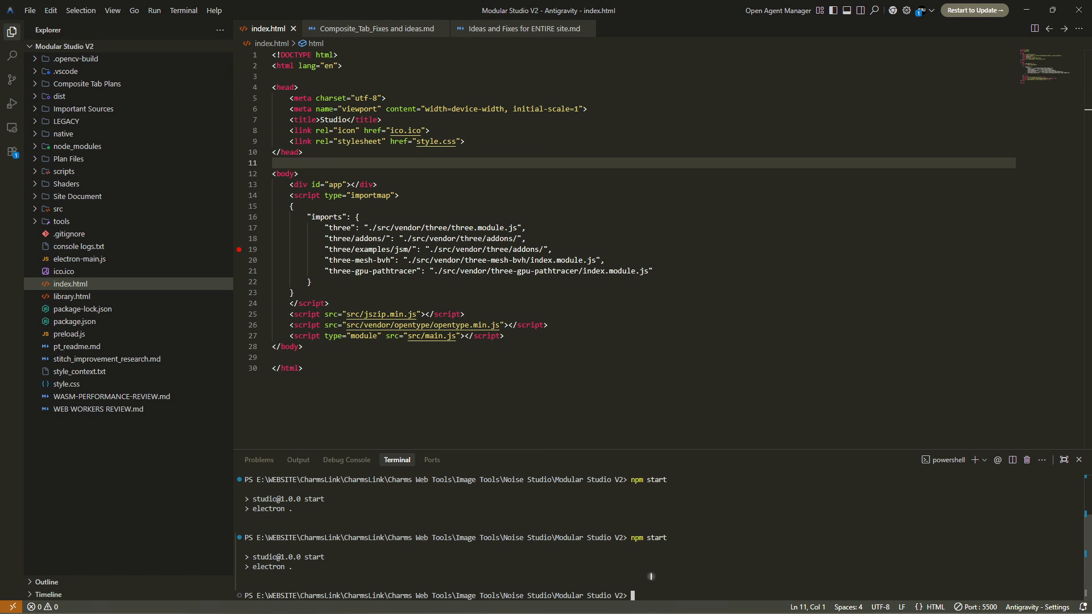
type("npm start")
key("Return")
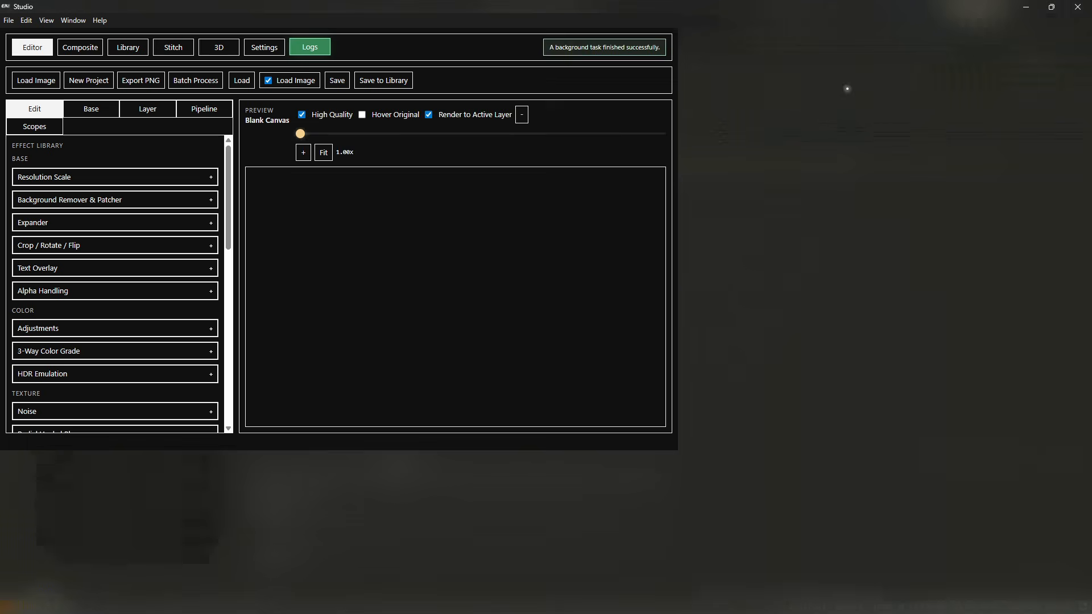
left_click(846, 87)
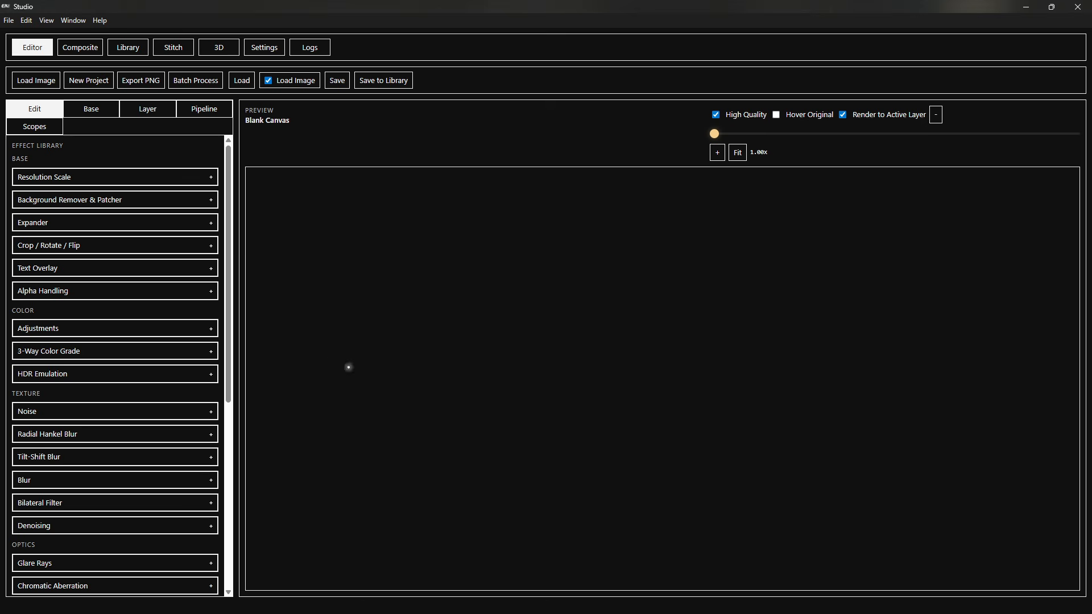
scroll(97, 256, "down", 2)
scroll(111, 240, "down", 4)
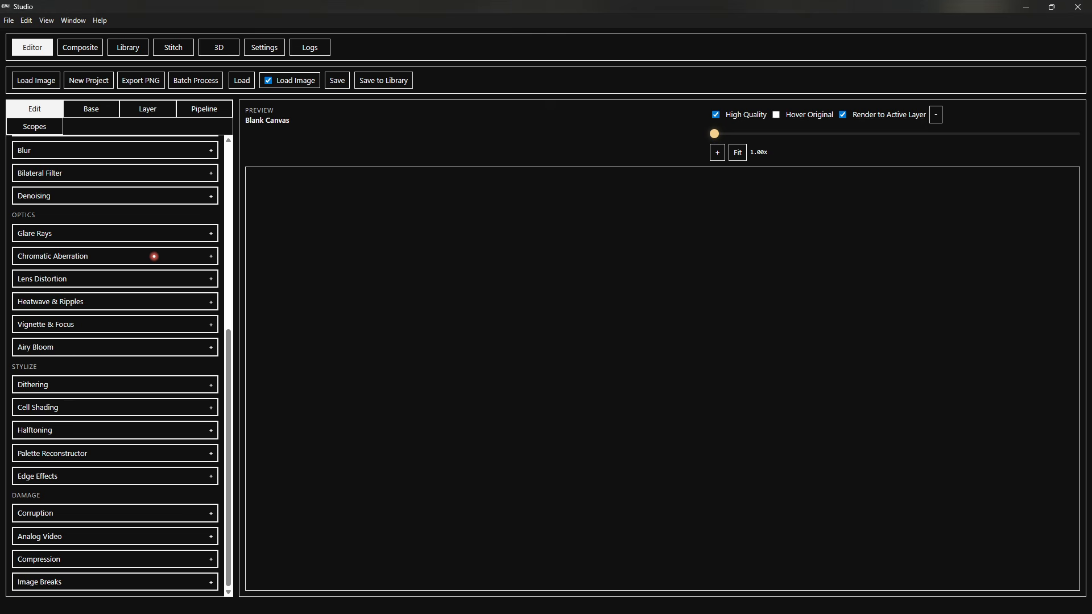
scroll(427, 317, "up", 2)
scroll(193, 283, "up", 6)
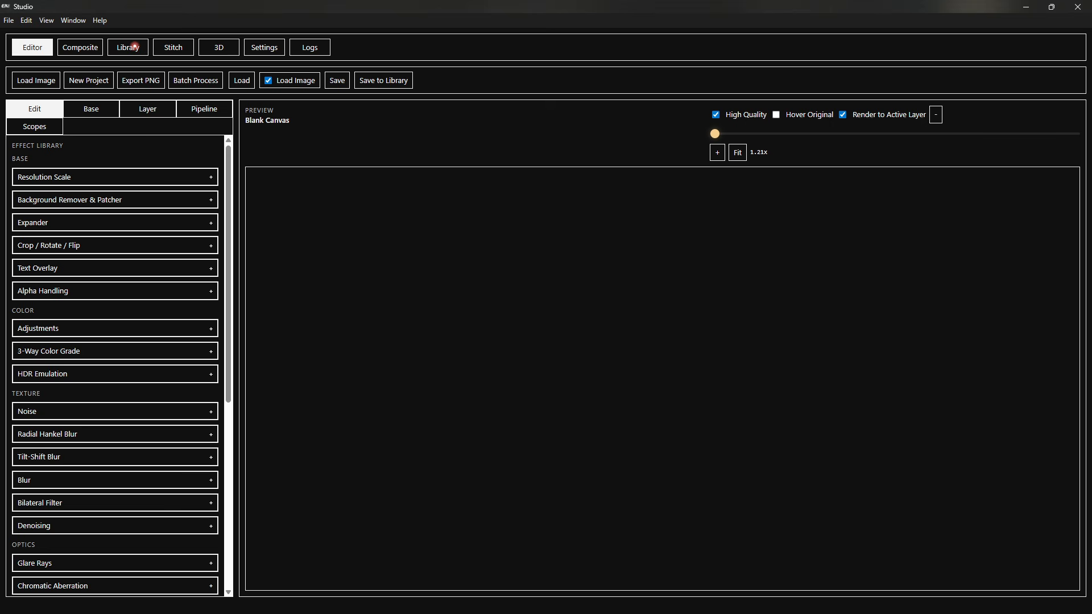
- Load the Pool CRT Example project from the library, and set its preview to Hover Original on and Render to Active Layer off
left_click(135, 46)
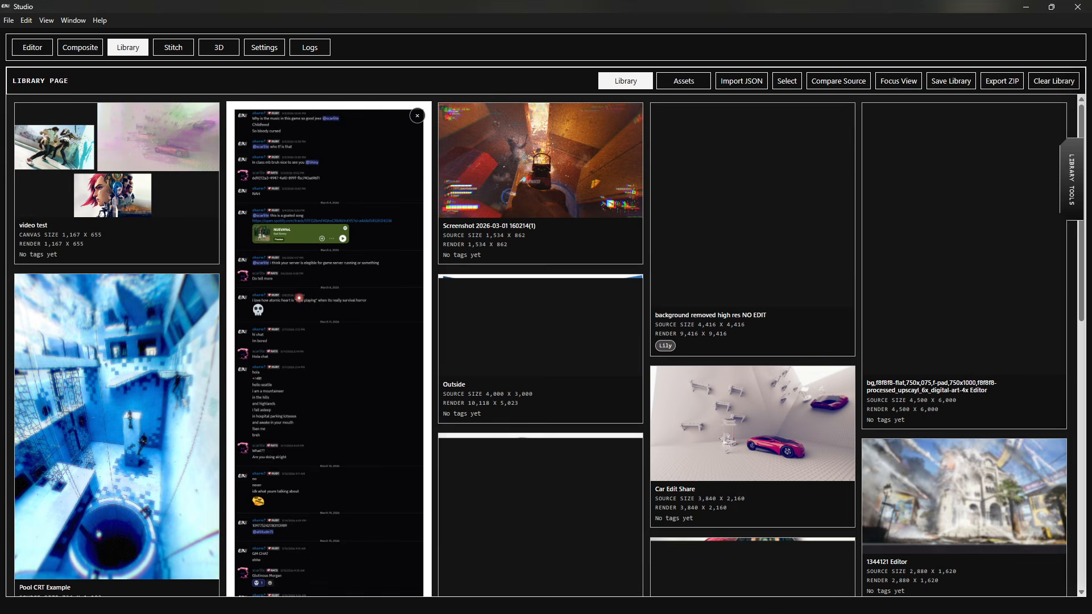
left_click(139, 355)
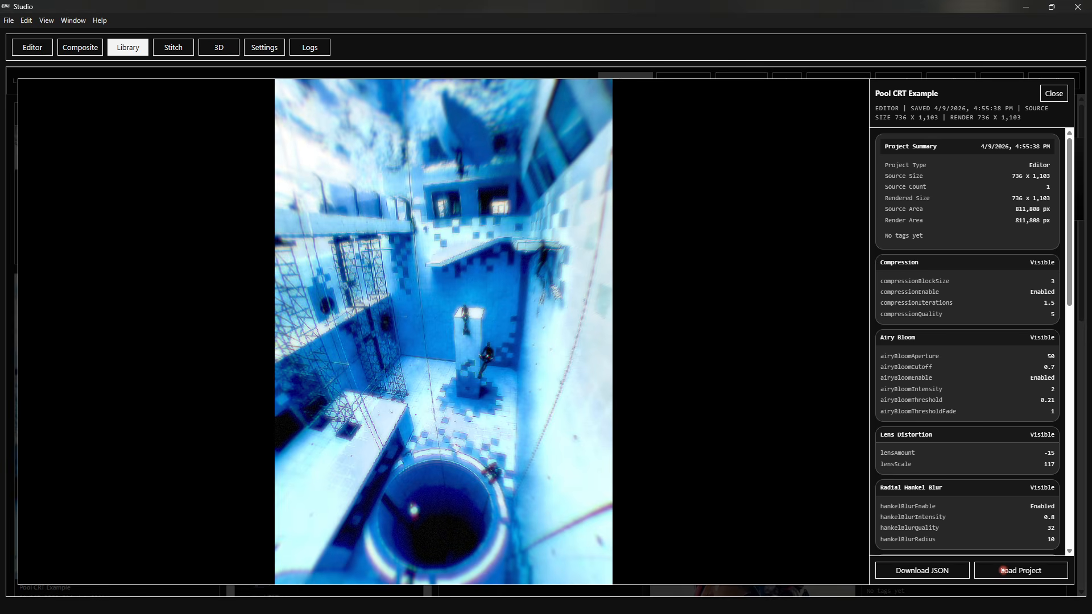
left_click(1003, 571)
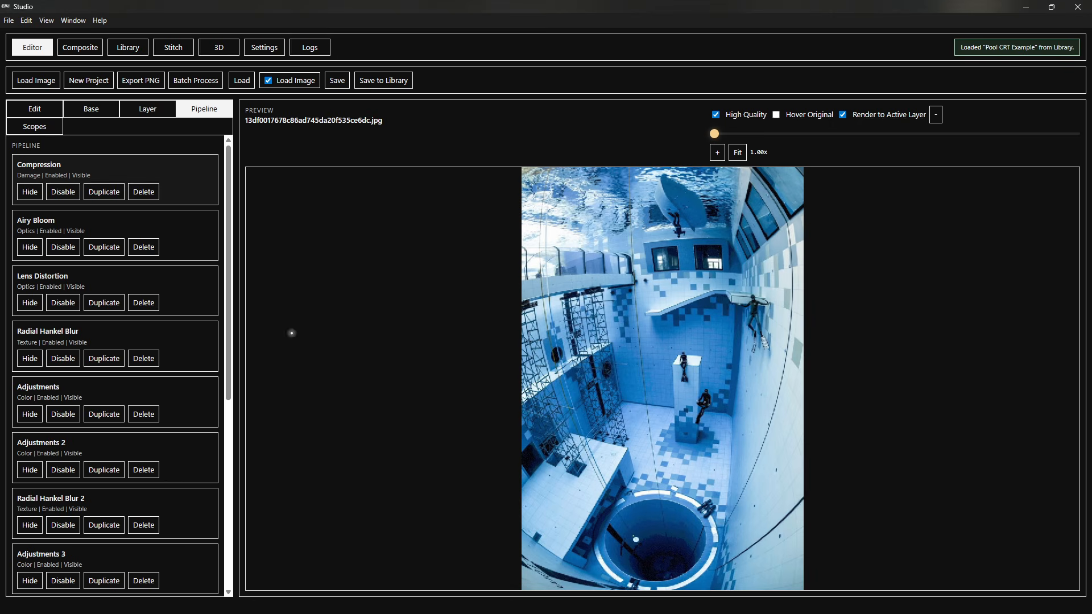
left_click(776, 115)
left_click(843, 115)
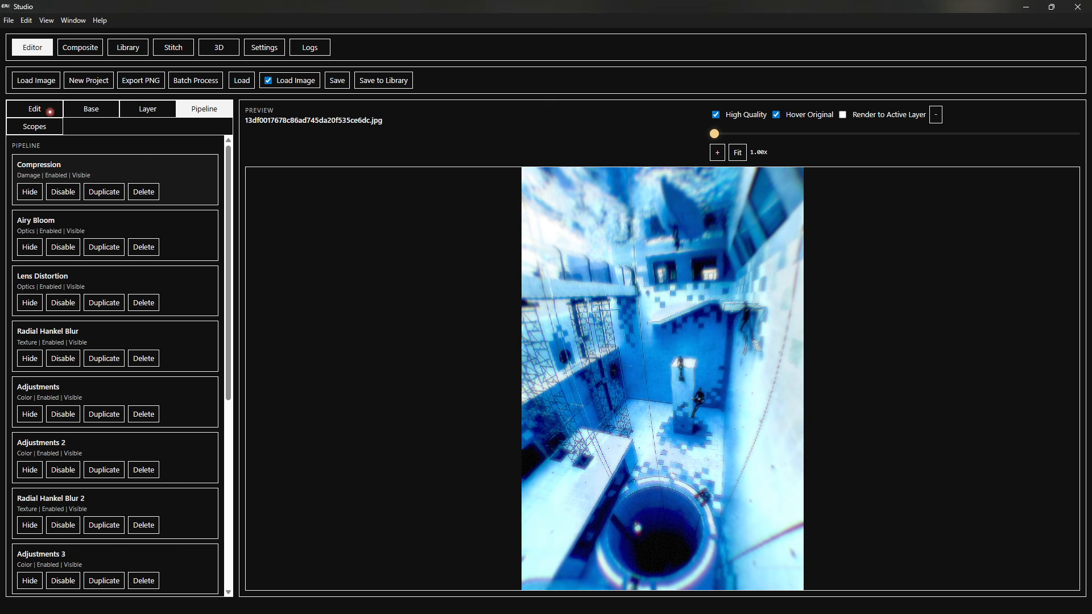
- Look through the effect library from Base to Damage to see which effects the project uses
left_click(48, 110)
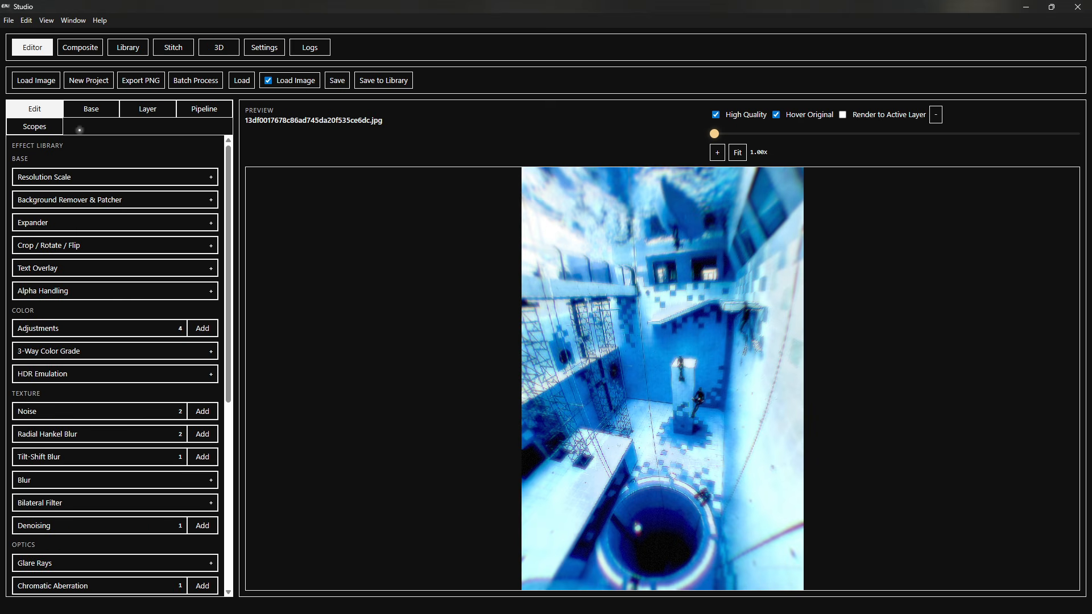
scroll(161, 208, "down", 4)
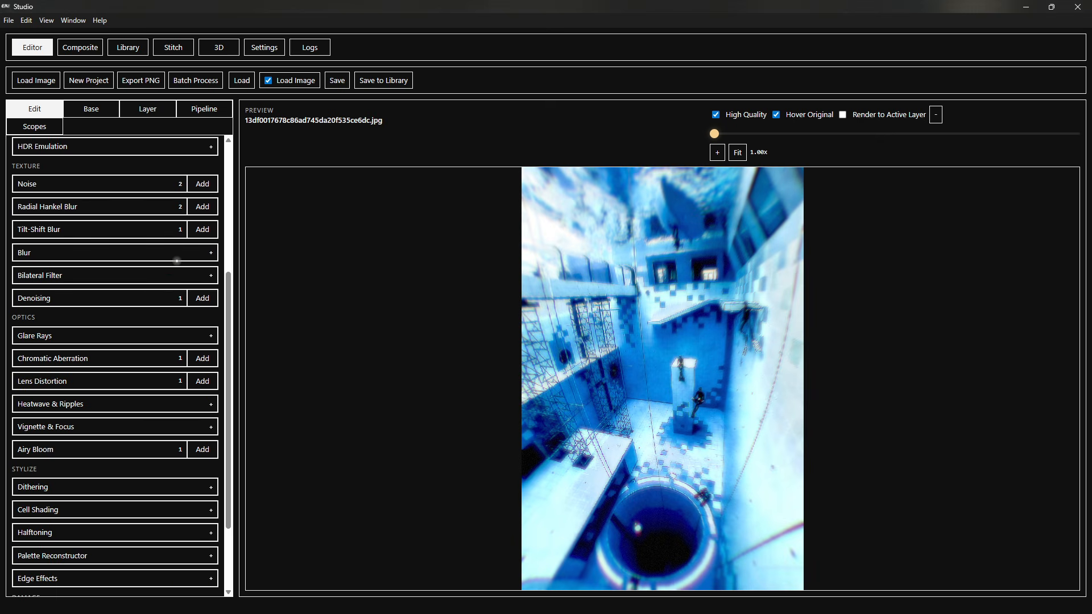
scroll(135, 245, "up", 4)
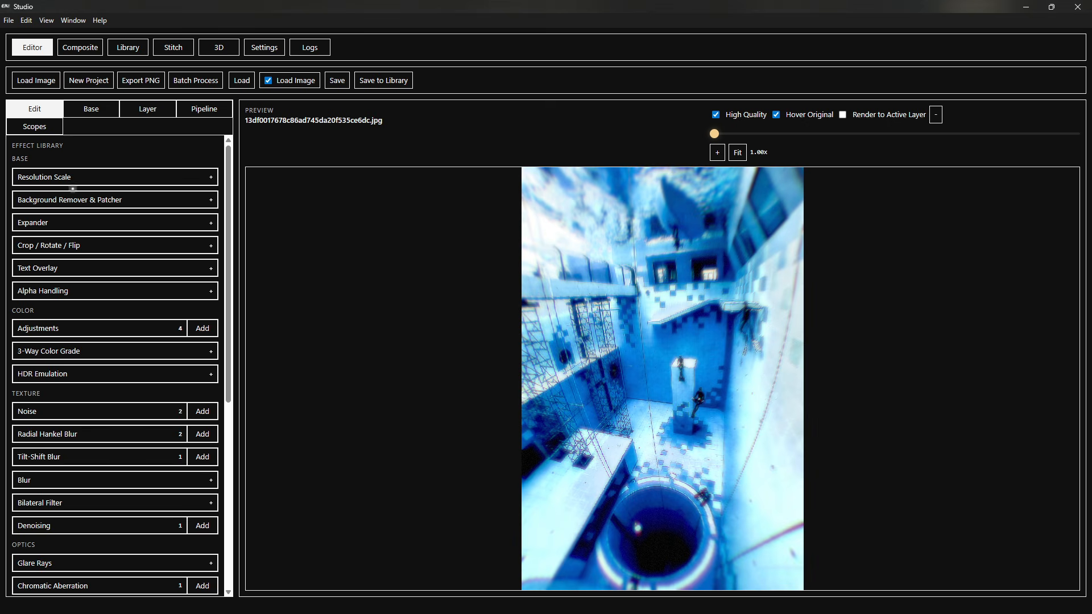
scroll(74, 366, "down", 6)
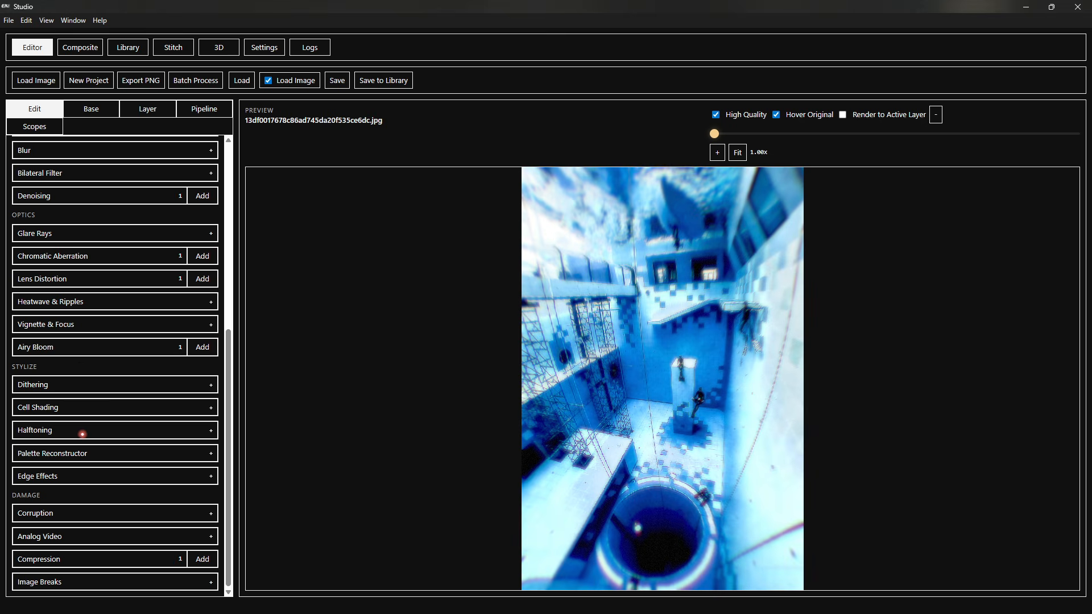
scroll(85, 432, "up", 4)
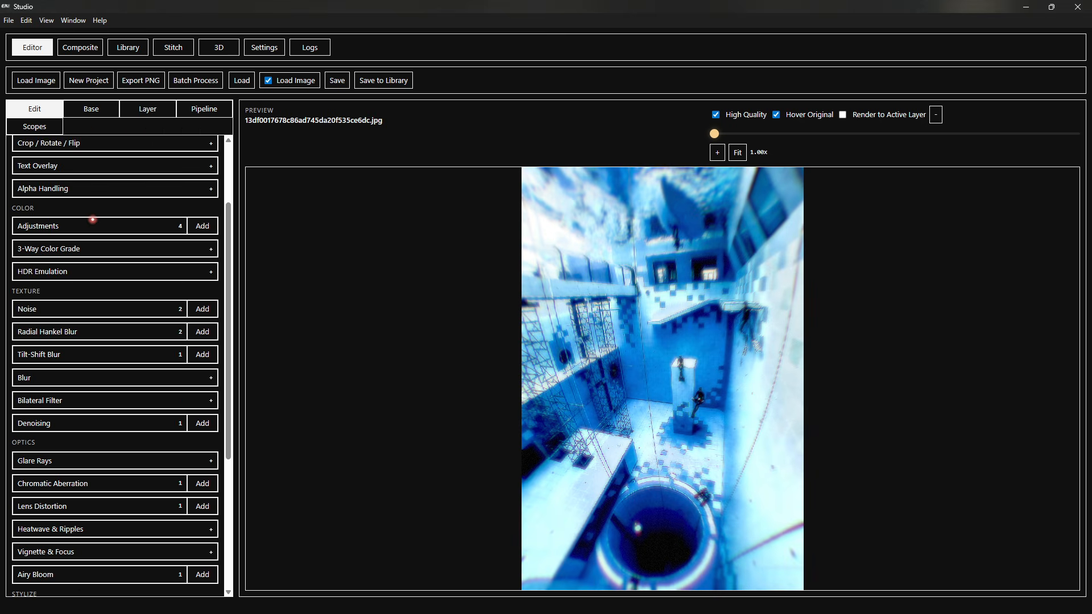
- Examine the order of the project's layers in the pipeline, from Compression down to Chromatic Aberration
left_click(202, 109)
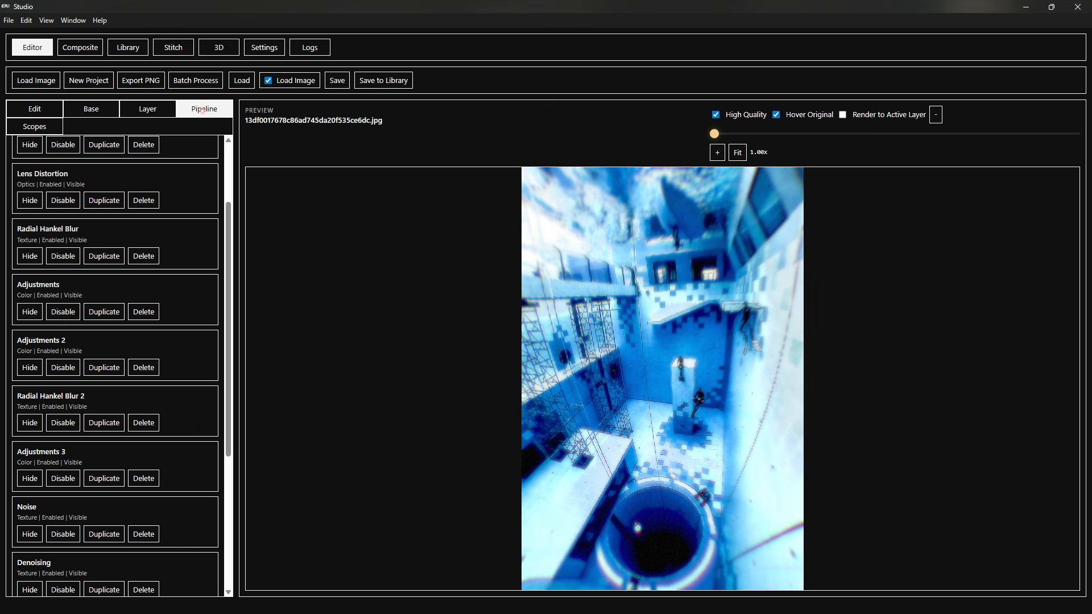
scroll(211, 242, "up", 2)
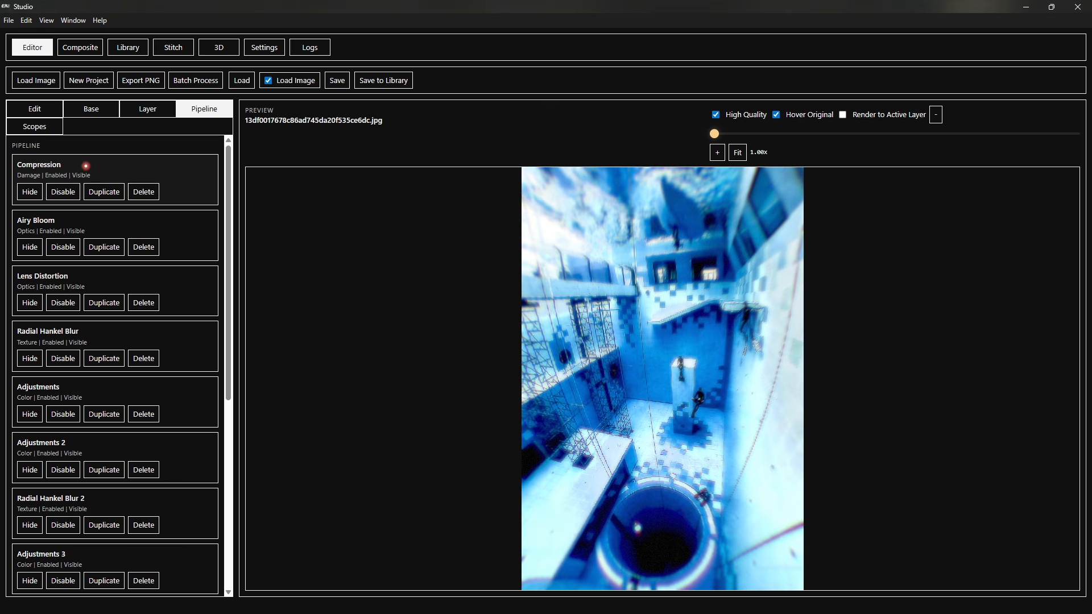
scroll(77, 188, "down", 6)
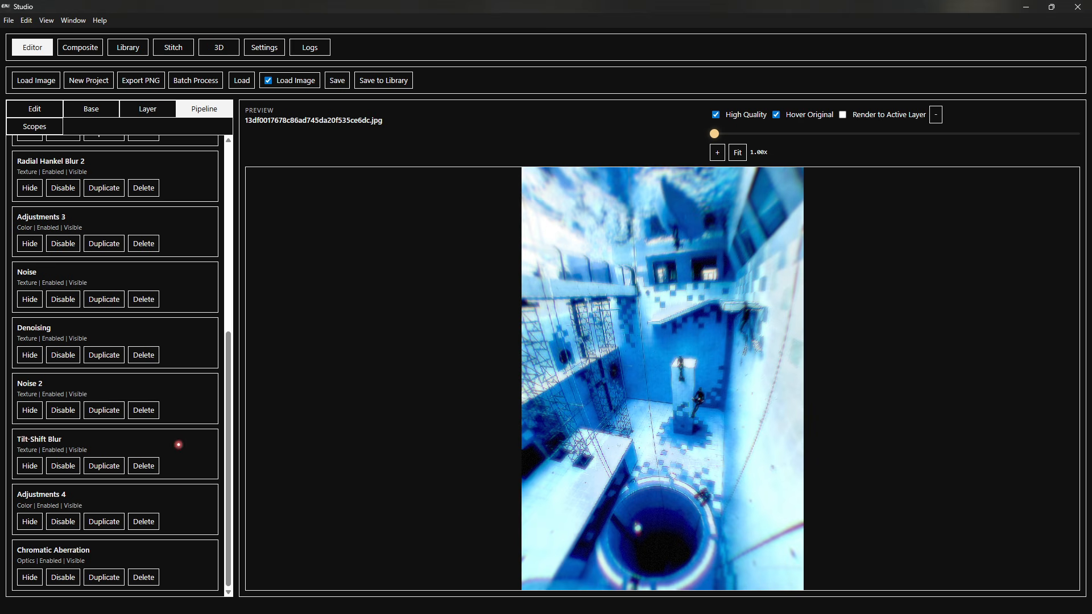
scroll(177, 421, "up", 6)
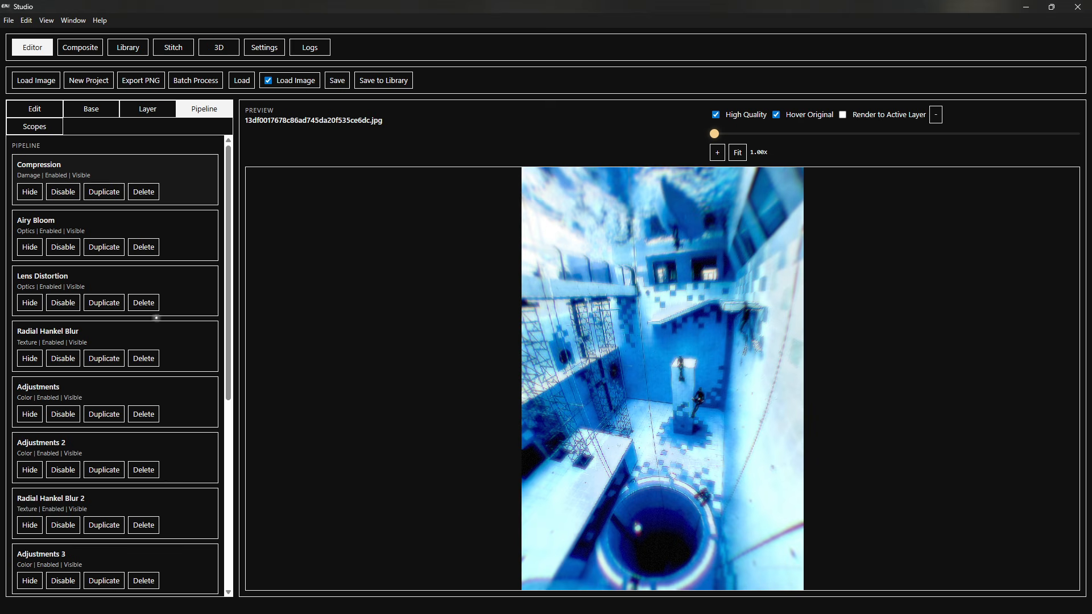
left_click(138, 385)
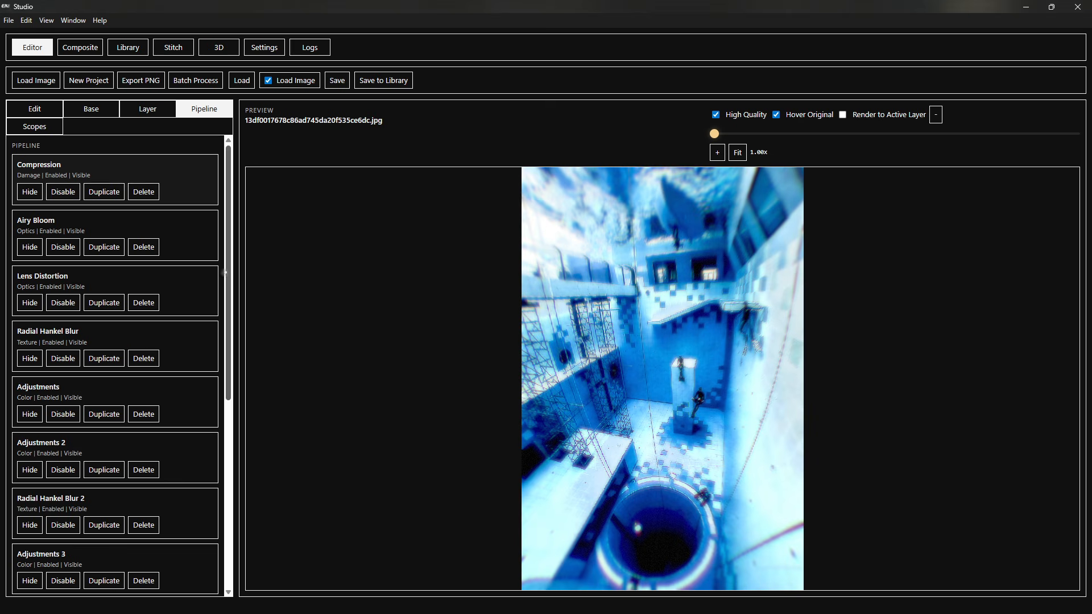
scroll(219, 303, "down", 1)
scroll(219, 302, "down", 5)
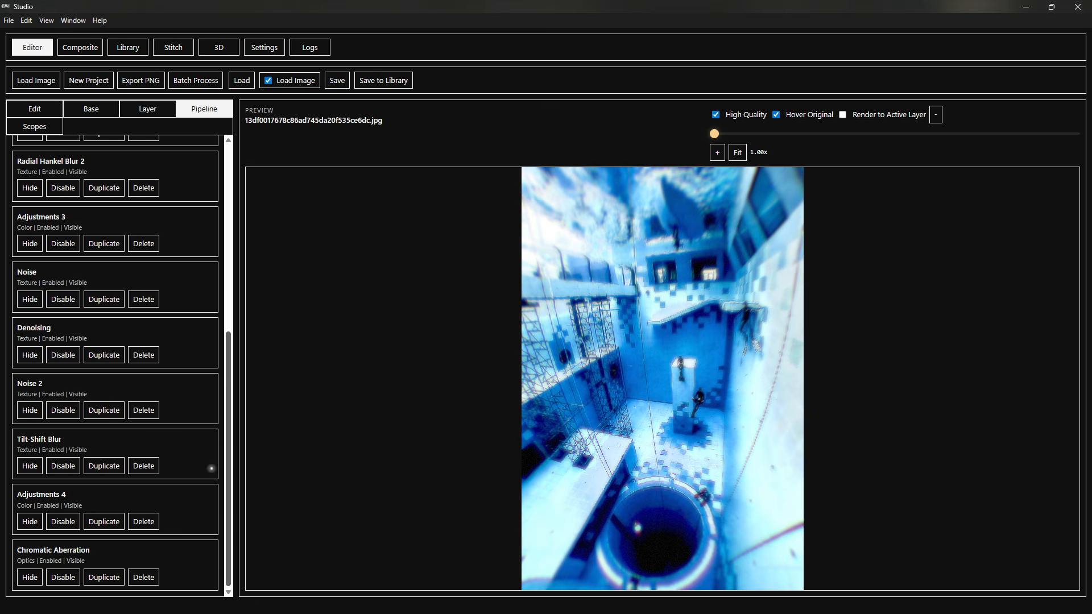
scroll(235, 353, "up", 4)
scroll(235, 353, "up", 3)
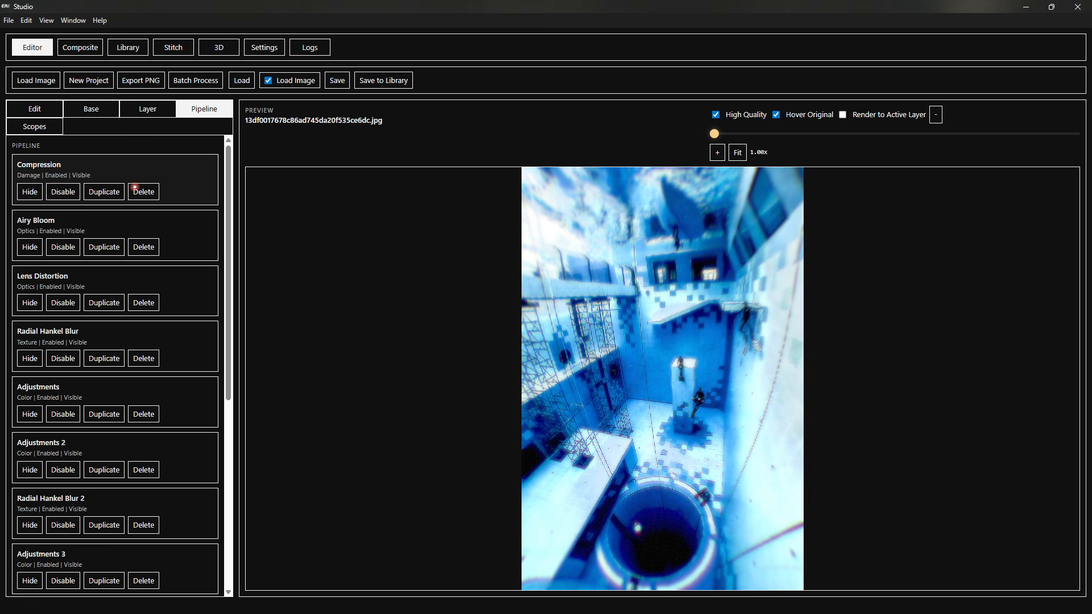
- Try moving the Compression layer below Airy Bloom in the pipeline and back
left_click_drag(123, 166, 121, 256)
left_click_drag(112, 211, 113, 182)
scroll(132, 217, "down", 5)
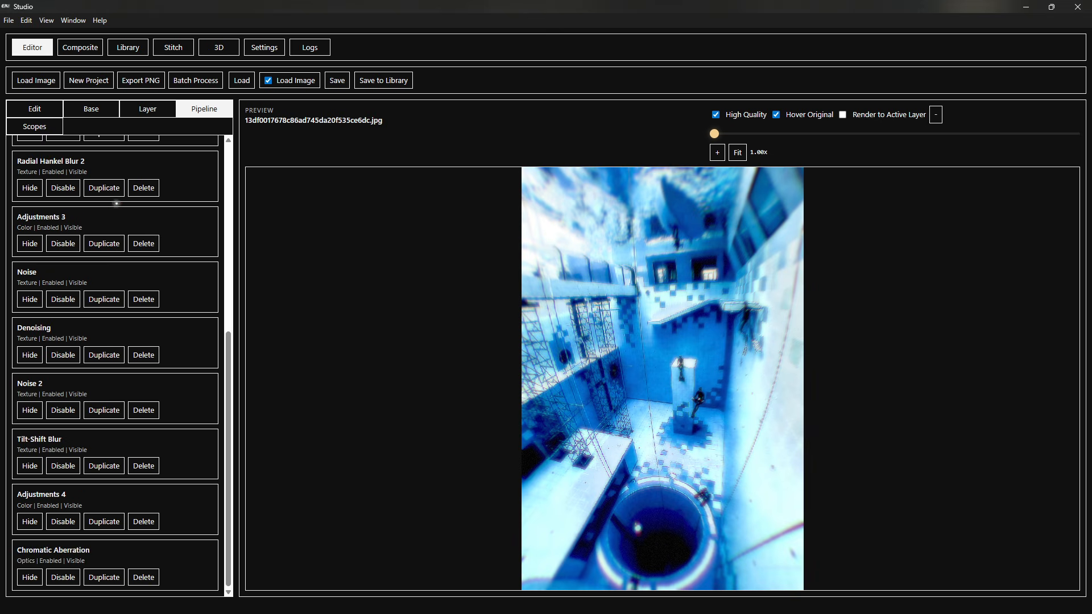
scroll(162, 215, "up", 5)
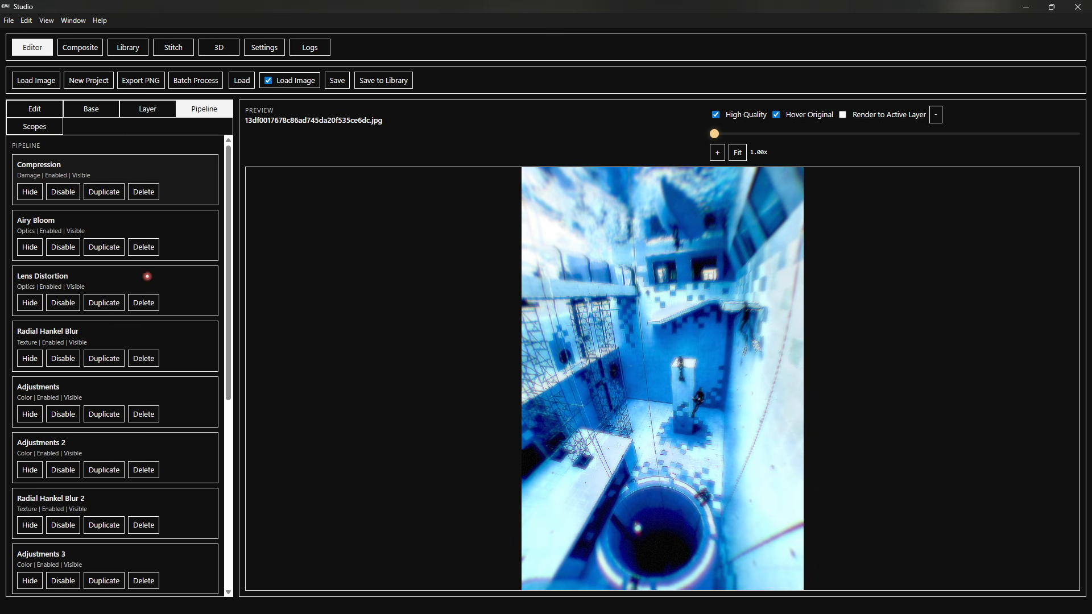
- Open the first Noise layer's settings, increase its Noise Strength and look over its blend and mask options
scroll(114, 228, "down", 4)
scroll(109, 315, "down", 2)
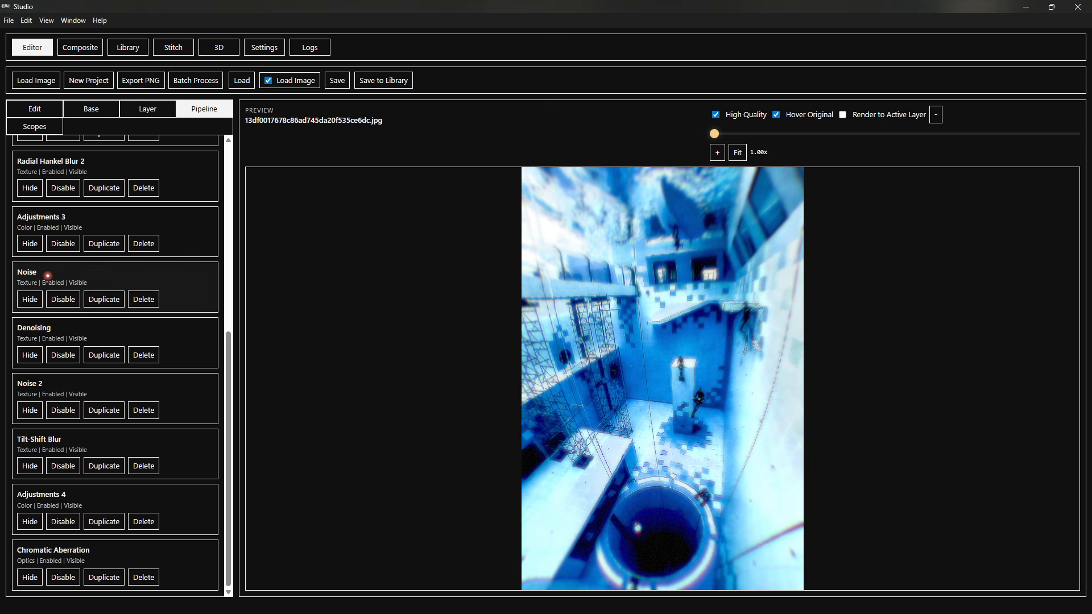
left_click(143, 110)
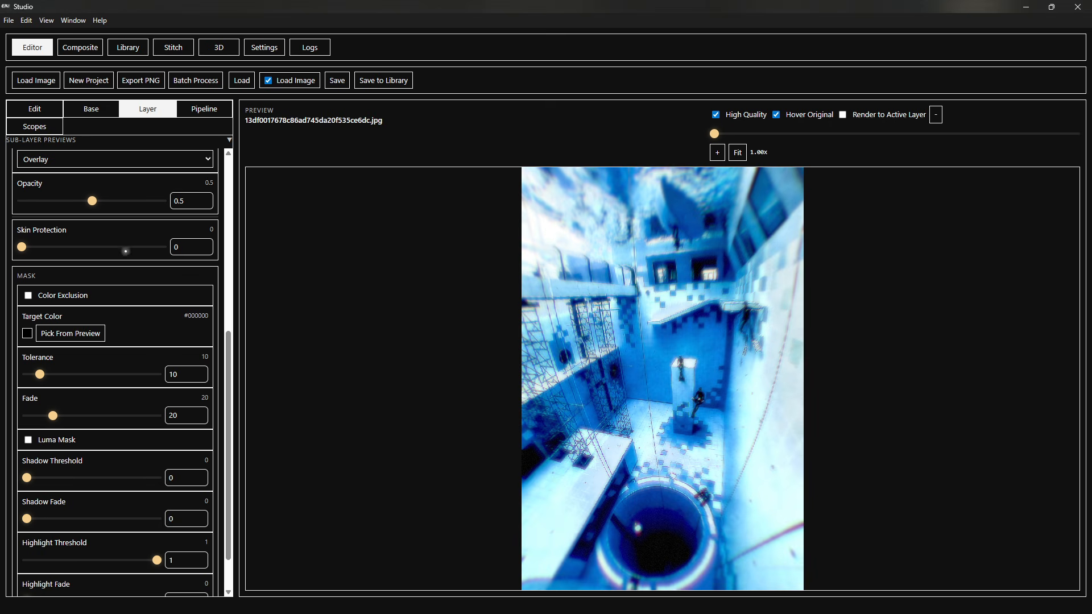
scroll(125, 250, "up", 5)
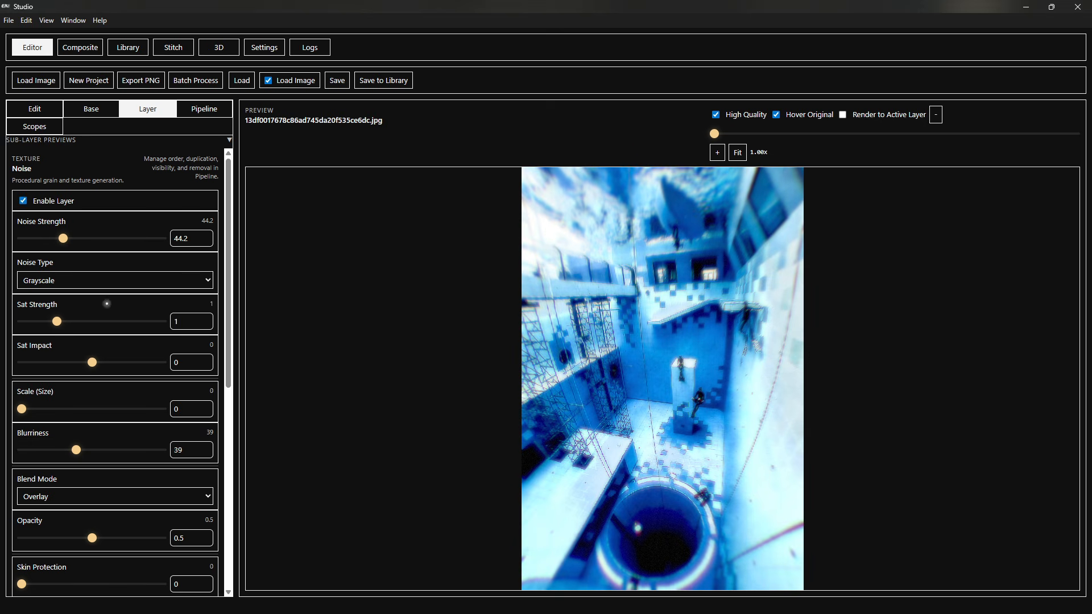
mouse_move(63, 238)
left_mouse_down()
mouse_move(159, 238)
mouse_move(37, 238)
mouse_move(162, 230)
mouse_move(29, 242)
mouse_move(163, 247)
mouse_move(10, 243)
mouse_move(116, 239)
mouse_move(81, 239)
left_mouse_up()
scroll(95, 290, "down", 2)
scroll(95, 289, "down", 2)
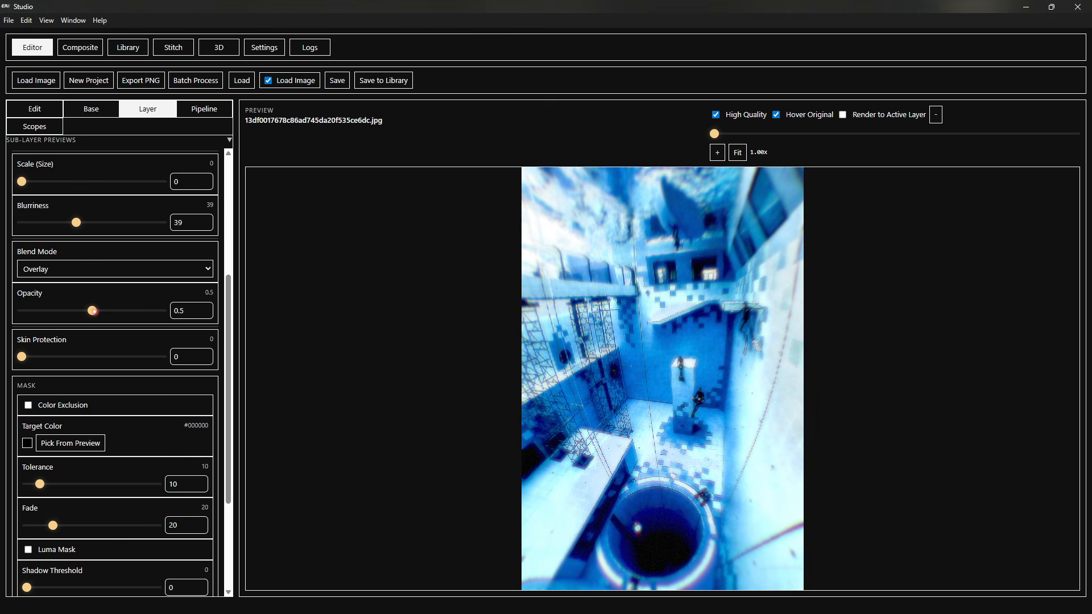
- Open the Lens Distortion layer's settings from the pipeline and turn off Hover Original for the preview
left_click(191, 110)
scroll(116, 274, "down", 2)
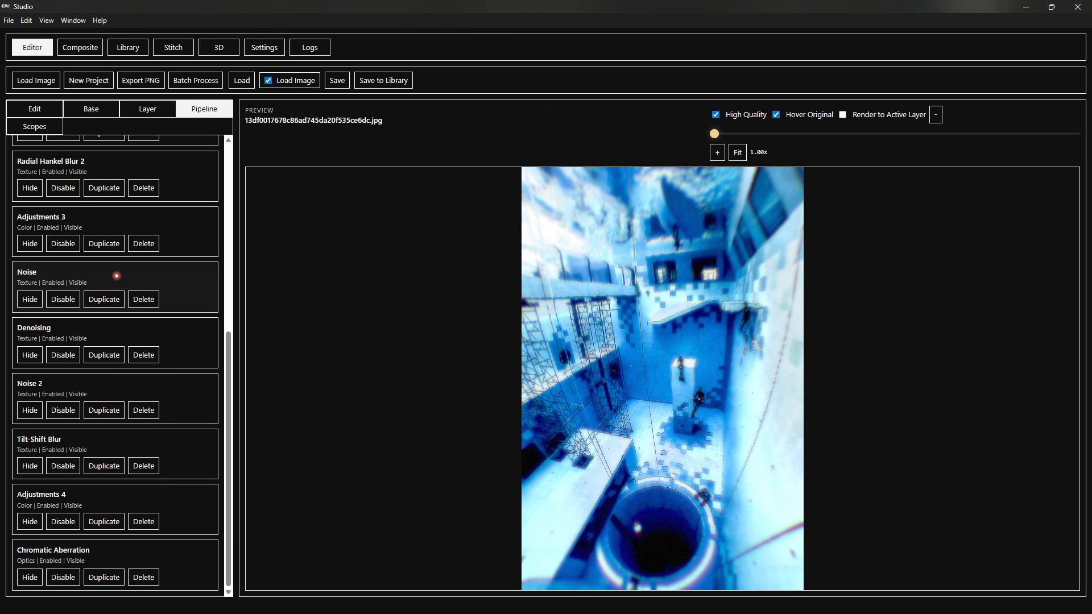
scroll(75, 442, "up", 6)
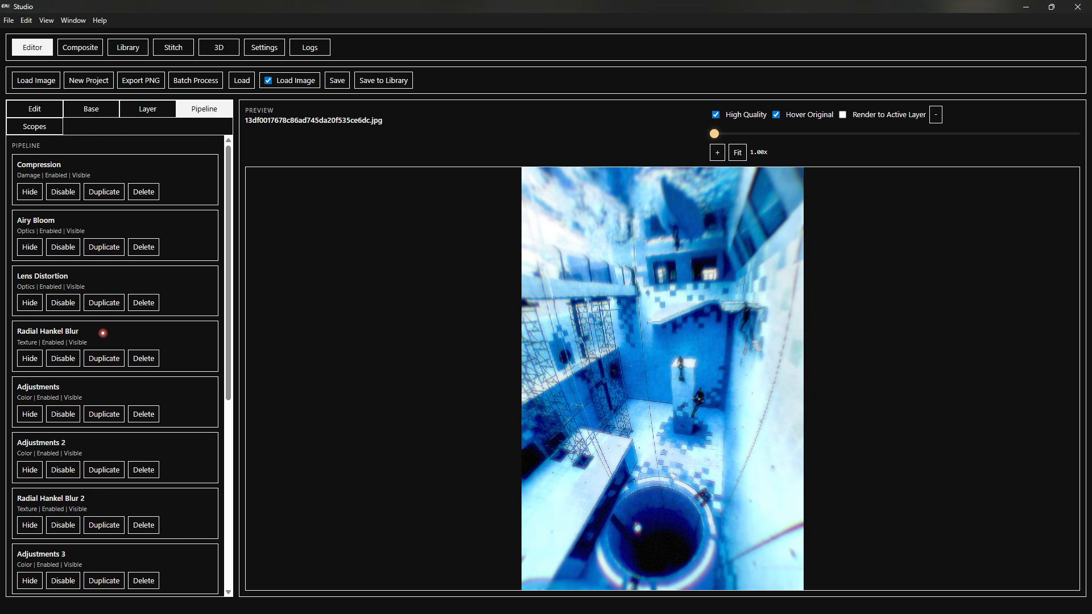
left_click(70, 277)
left_click(153, 108)
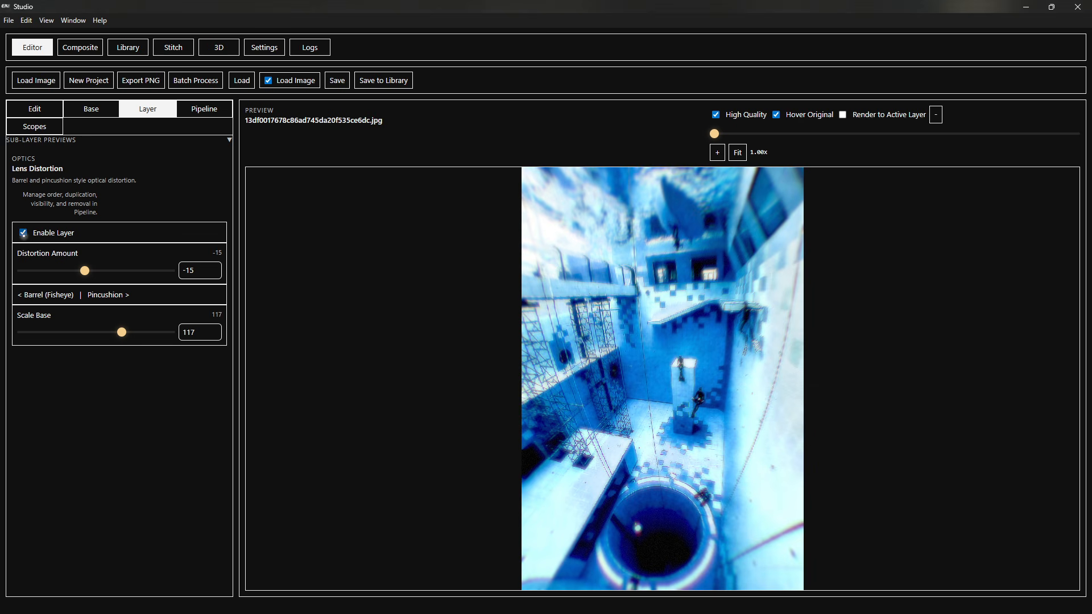
left_click(23, 232)
left_click(23, 232)
left_click(777, 115)
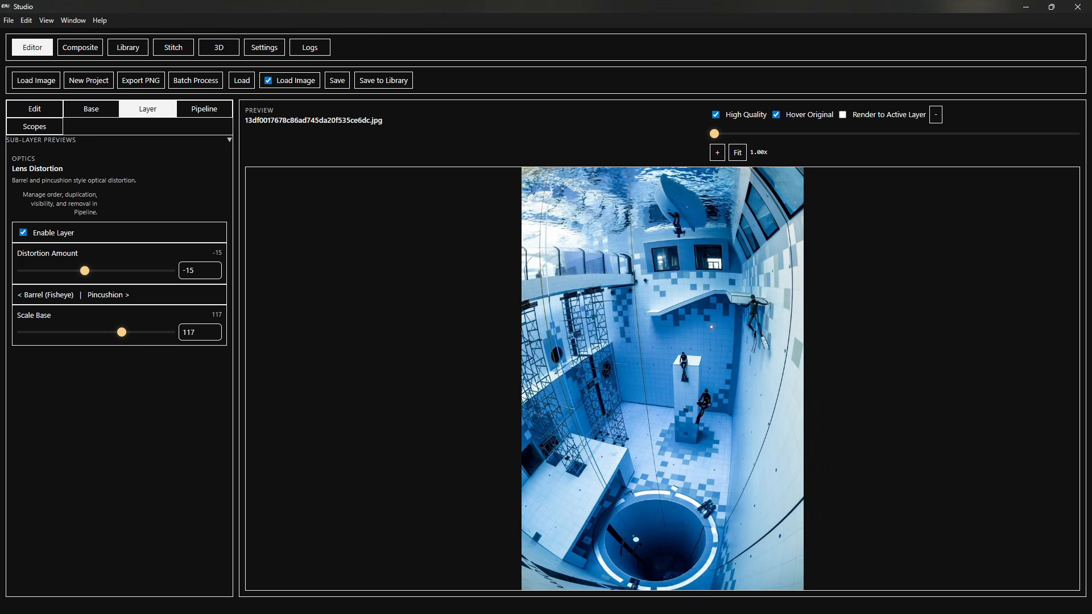
left_click(776, 114)
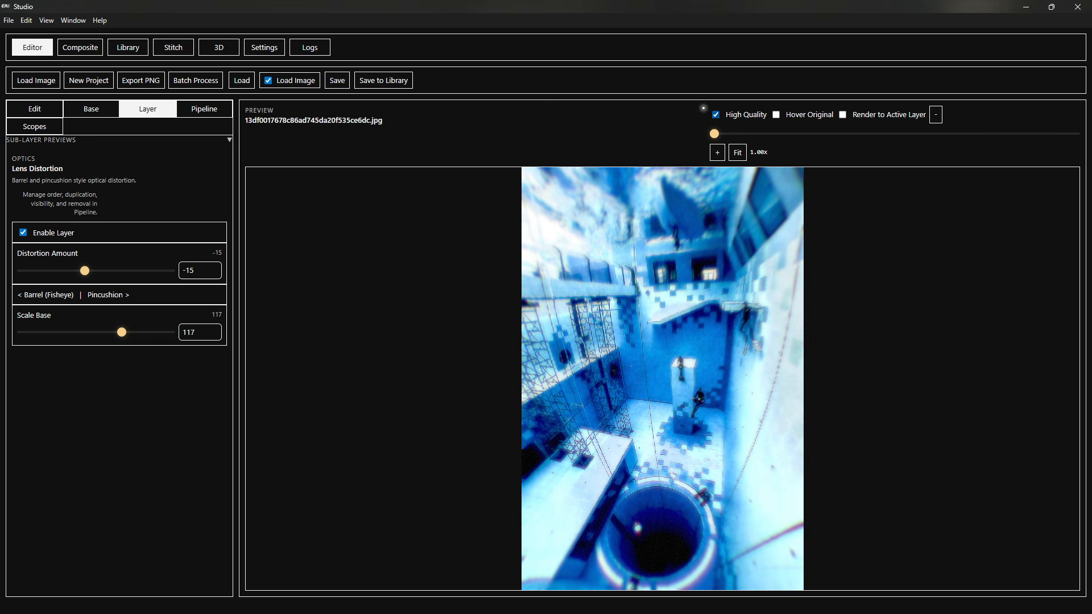
- Compare the image with Lens Distortion disabled and enabled, and set its Distortion Amount to -13
left_click(22, 233)
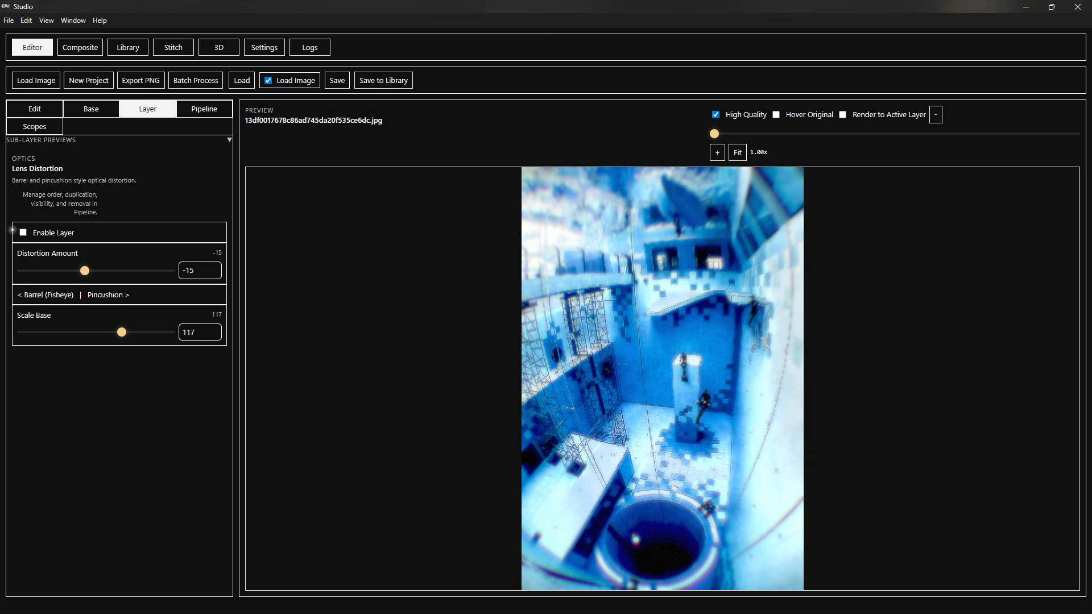
left_click(22, 232)
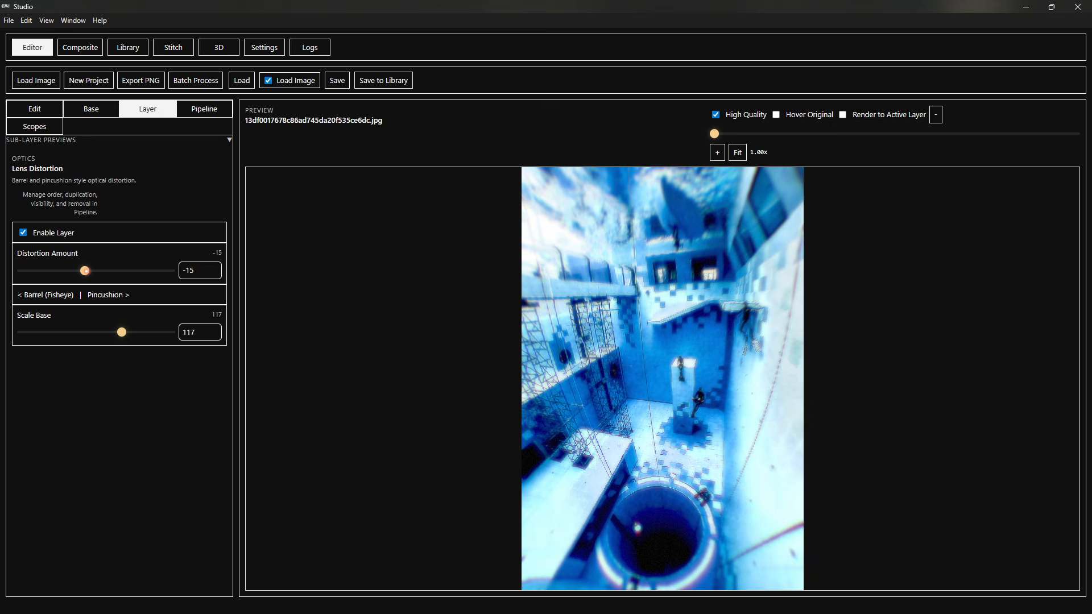
mouse_move(85, 271)
left_mouse_down()
mouse_move(119, 270)
mouse_move(41, 271)
mouse_move(87, 271)
left_mouse_up()
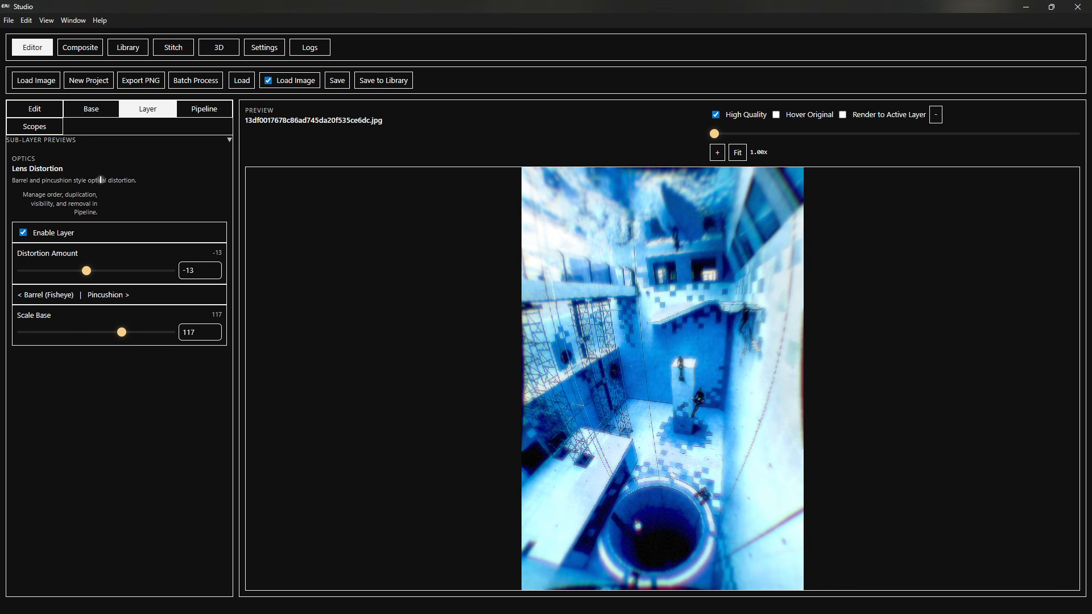
- Examine the image's histogram, vectorscope and RGB parade in the scopes, and return to the effect library
left_click(37, 124)
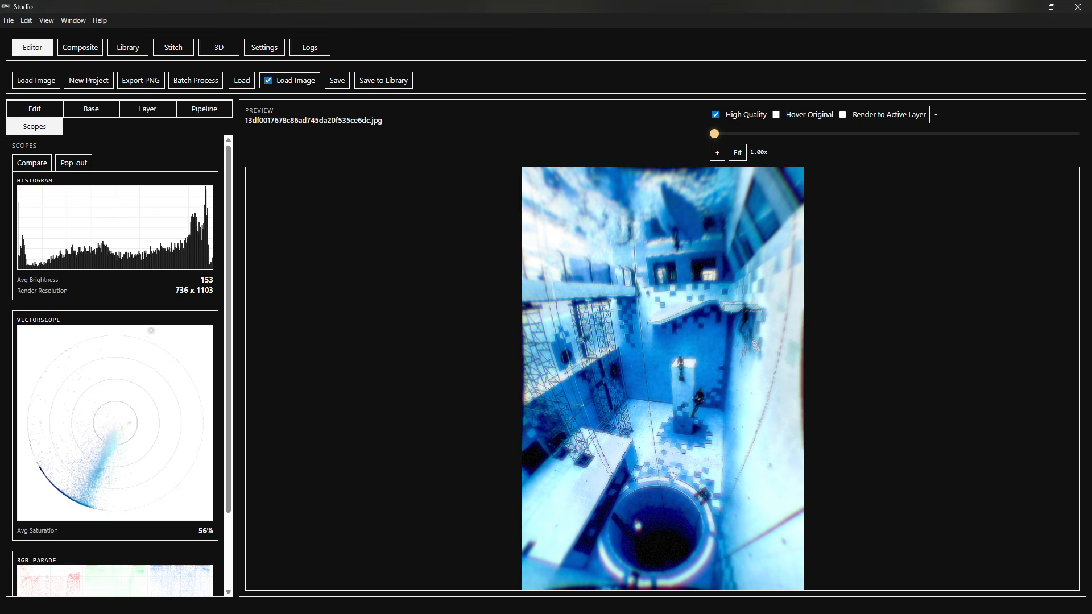
scroll(149, 245, "down", 2)
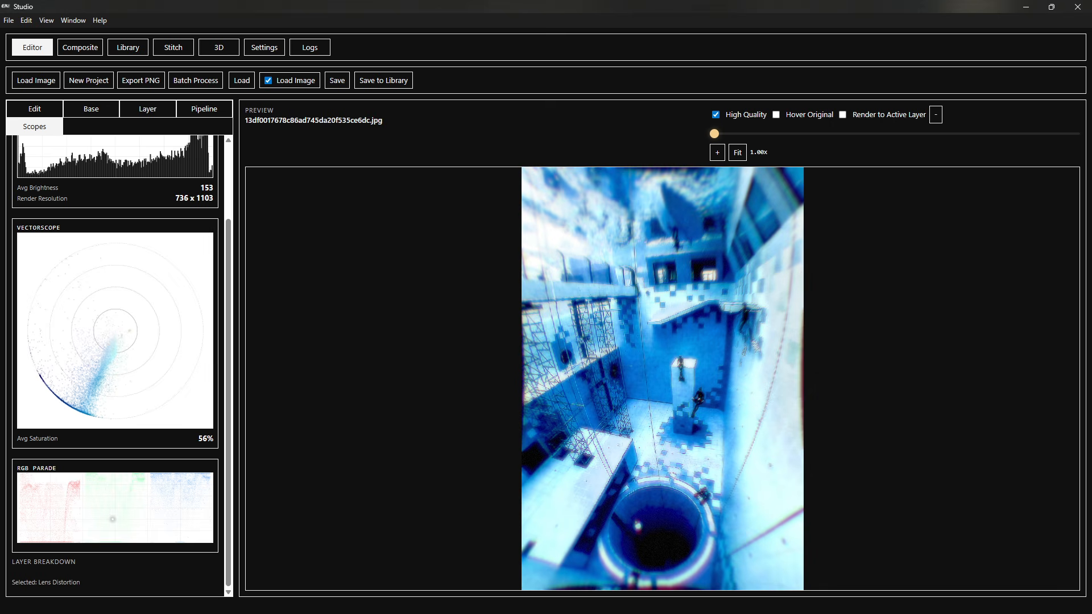
scroll(155, 325, "up", 2)
left_click(57, 116)
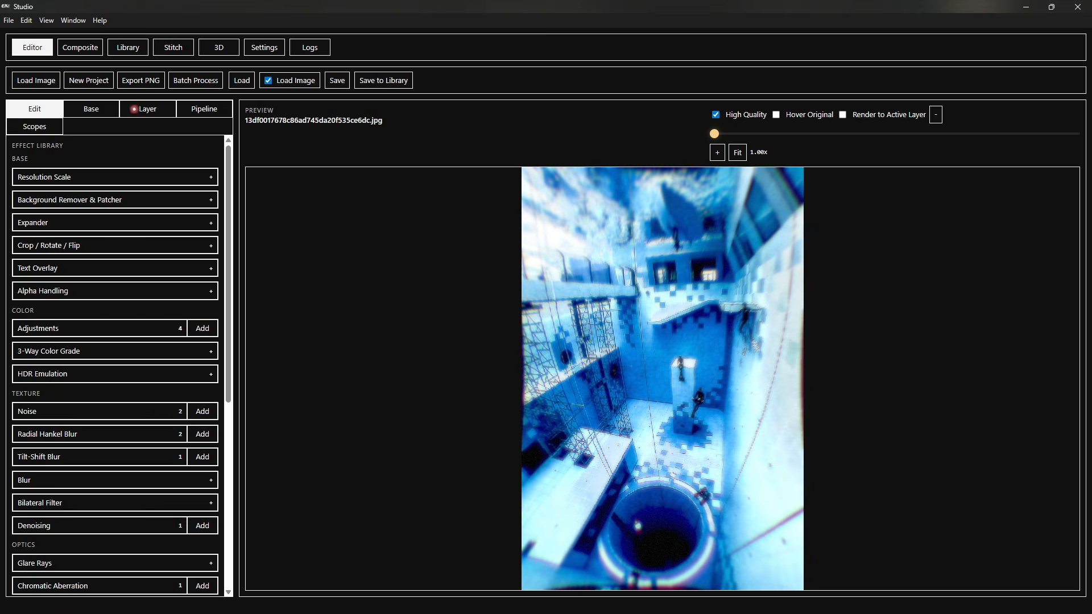
- Open the first Noise layer's settings from the pipeline and expand its sub-layer previews
left_click(135, 109)
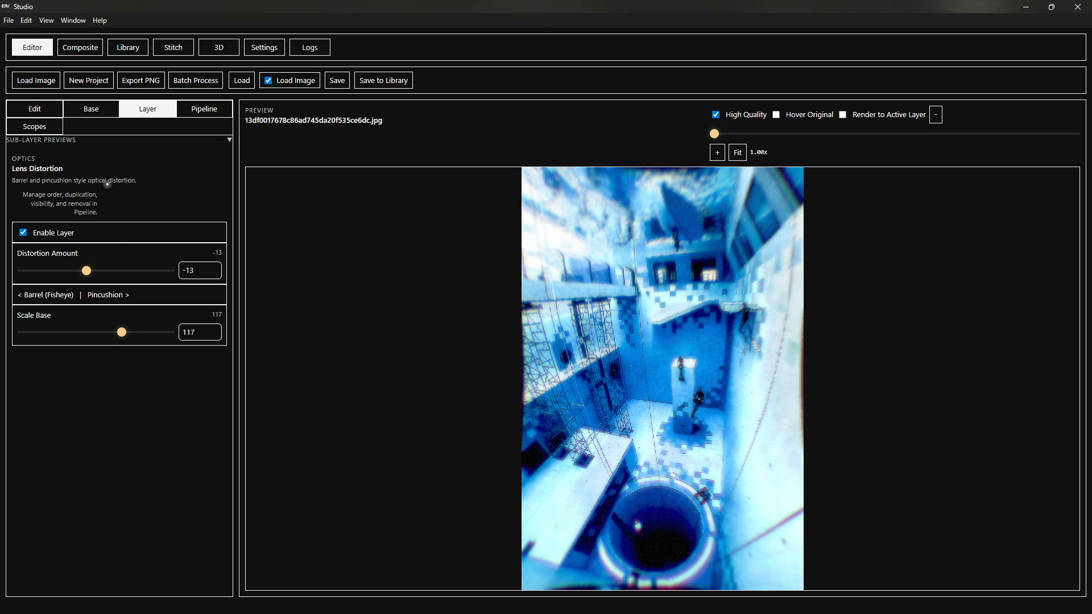
left_click(198, 109)
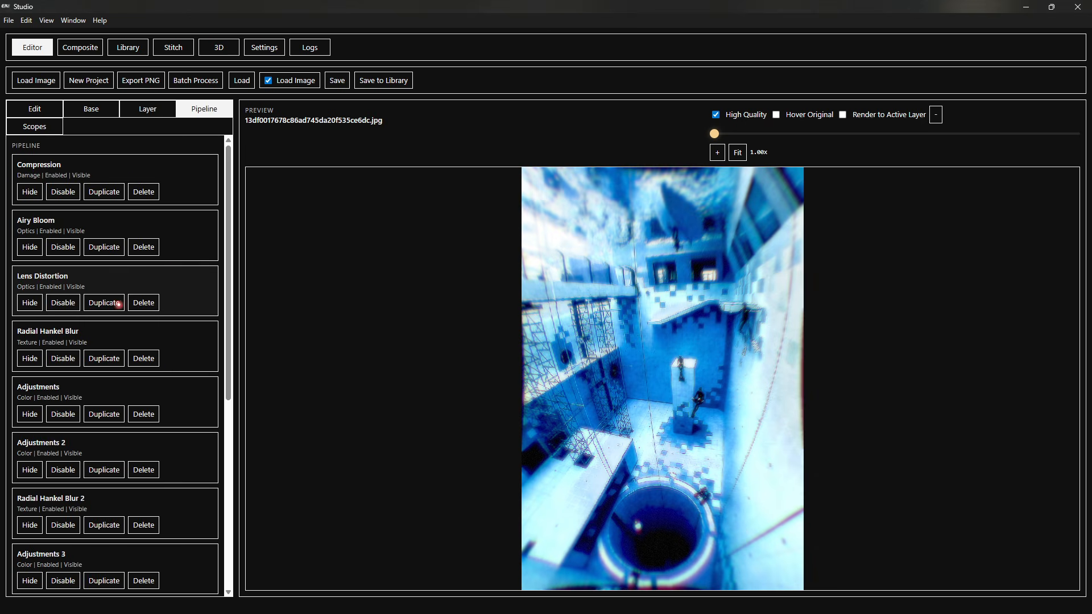
scroll(103, 330, "down", 2)
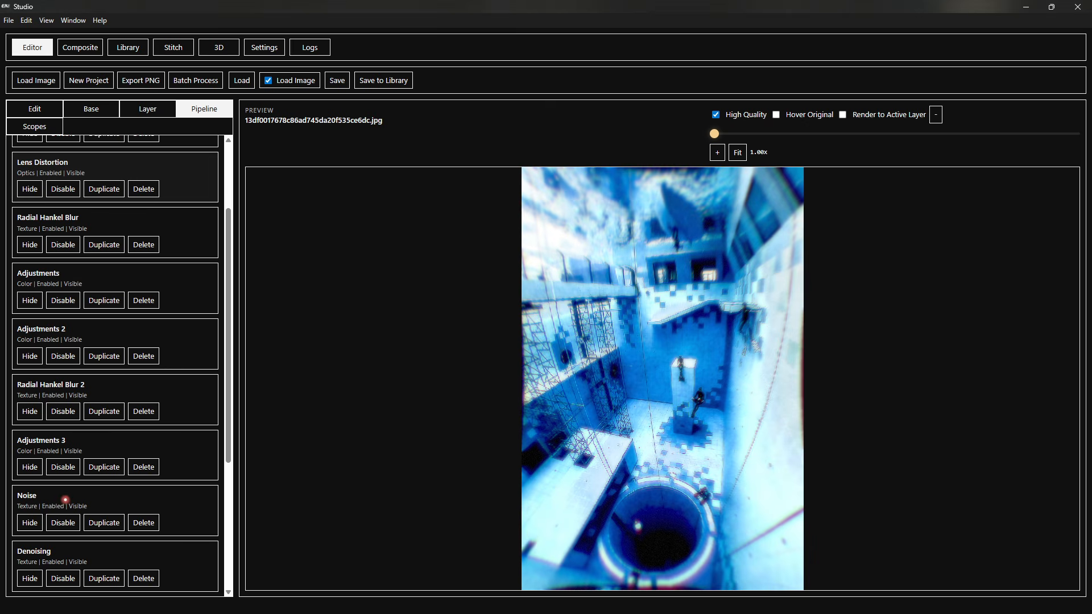
left_click(140, 108)
left_click(118, 140)
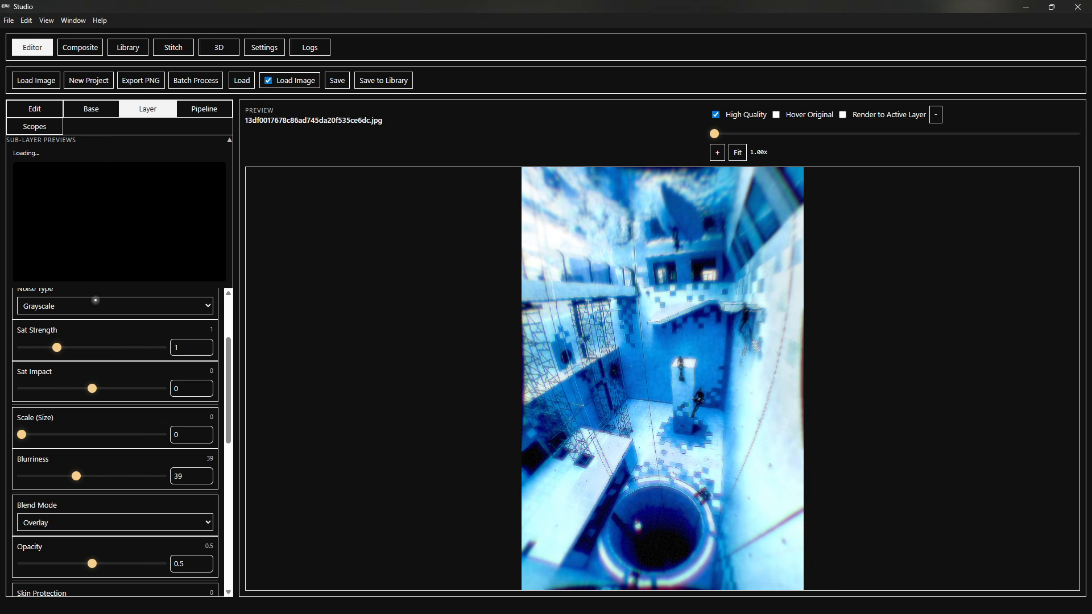
- Set the Noise Strength to 72.3 and cycle through the noise mask, composite and changed pixels previews
scroll(96, 320, "up", 2)
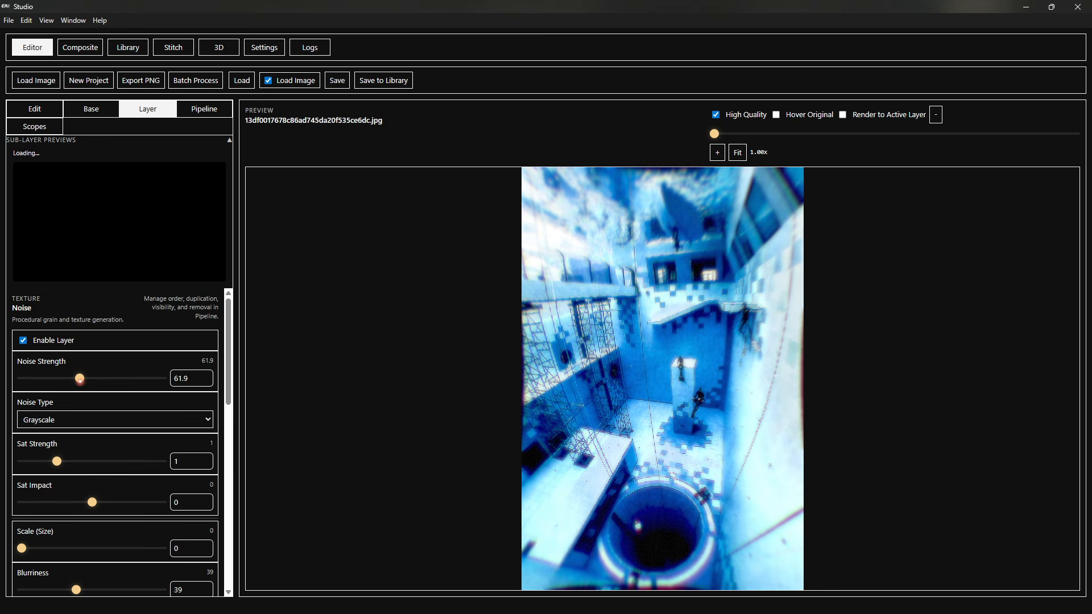
left_click_drag(80, 379, 89, 379)
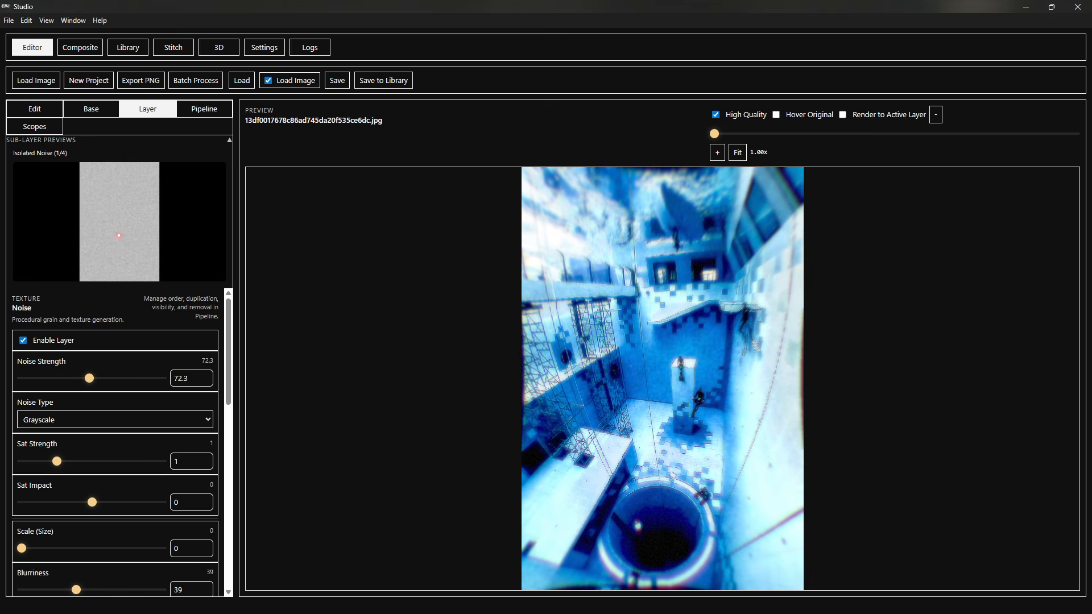
left_click(115, 248)
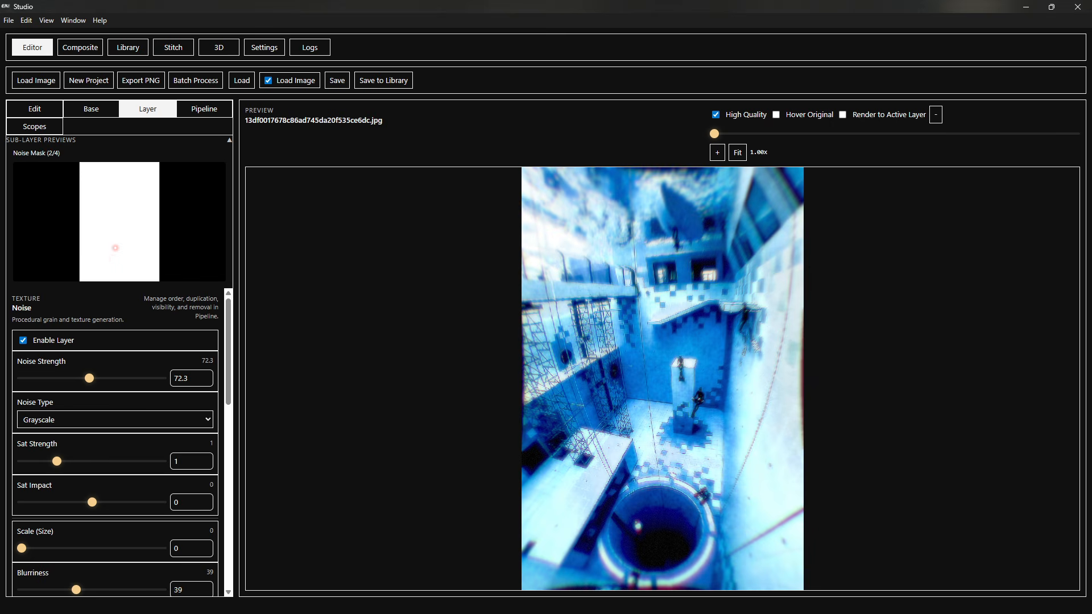
left_click(122, 254)
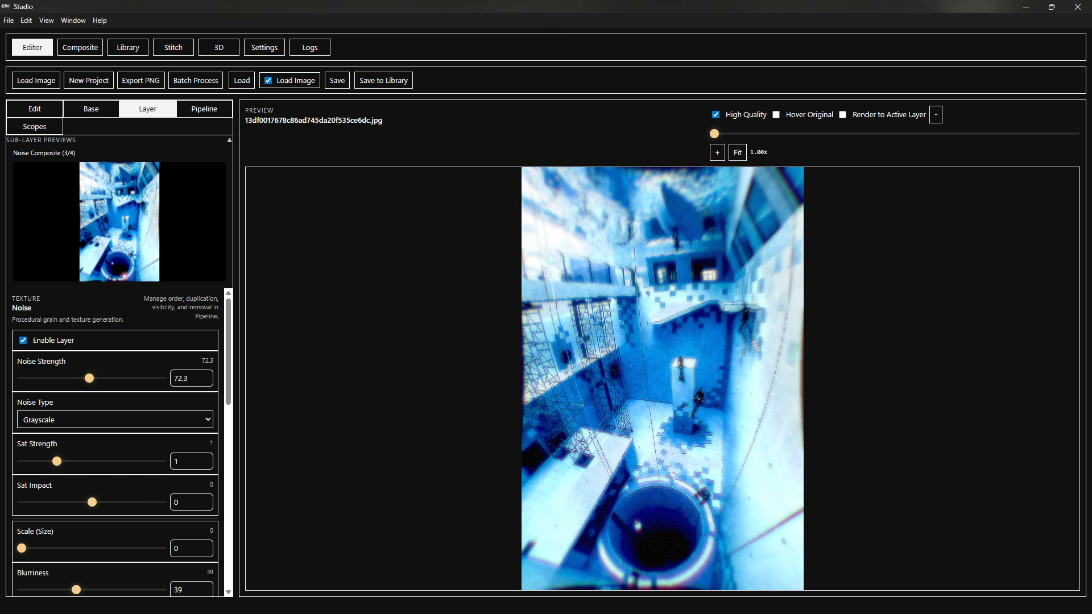
left_click(107, 222)
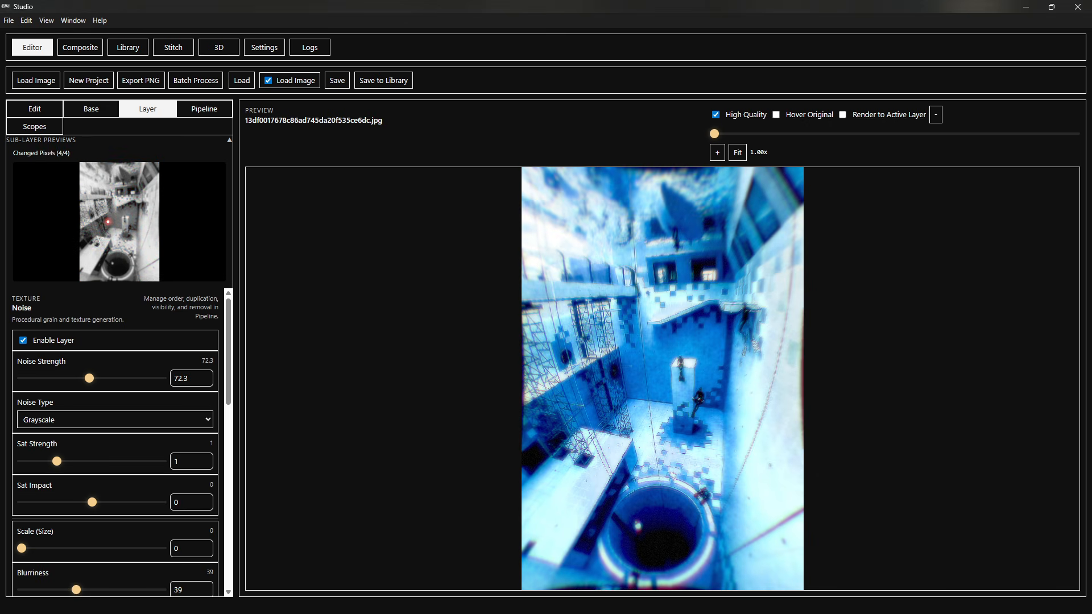
mouse_move(89, 379)
left_mouse_down()
mouse_move(18, 363)
mouse_move(87, 371)
left_mouse_up()
- Enable the Noise layer's Luma Mask and set Shadow Threshold to 0.24 and Highlight Threshold to 0.41
scroll(88, 370, "down", 8)
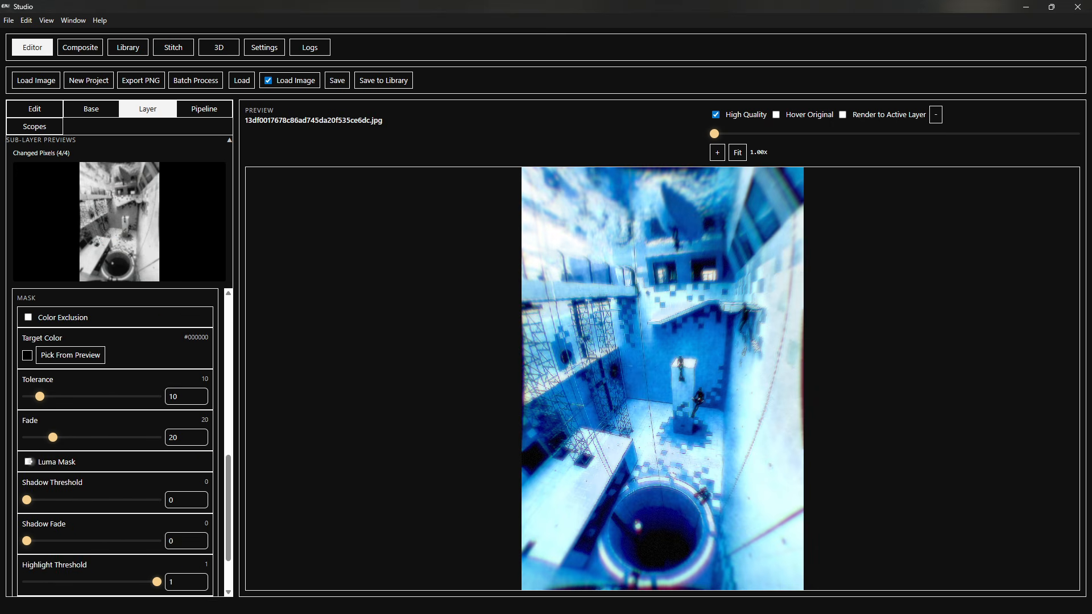
scroll(42, 461, "down", 2)
scroll(60, 450, "up", 5)
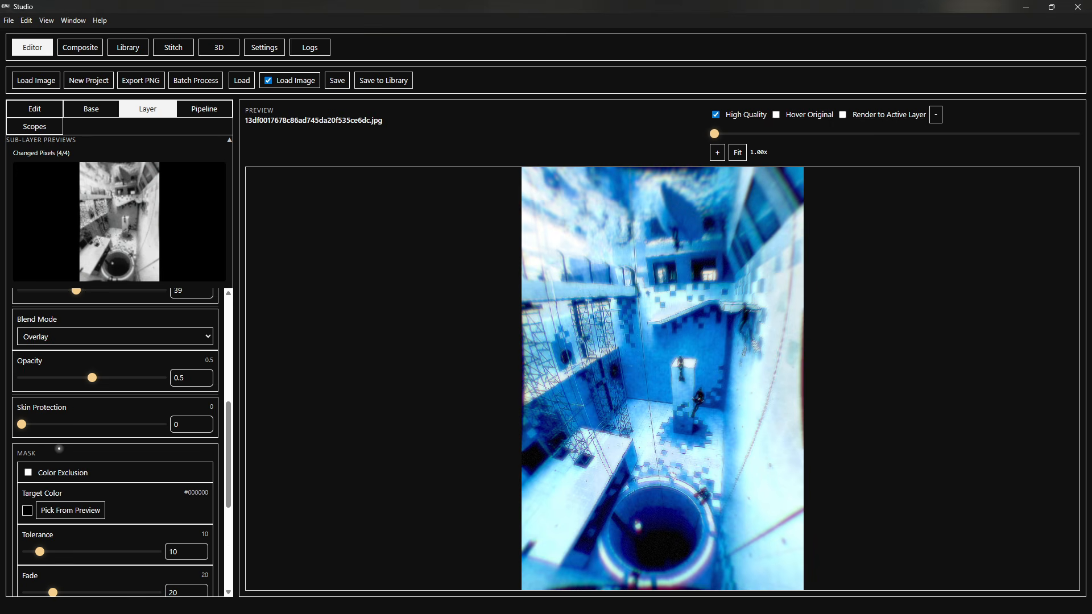
scroll(53, 442, "down", 2)
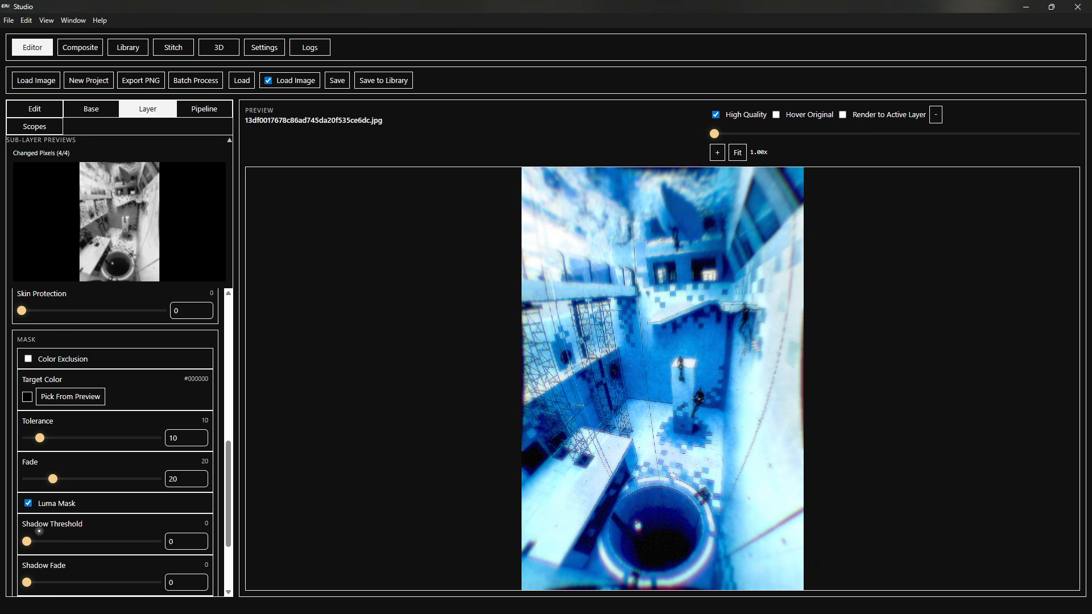
left_click_drag(29, 545, 57, 542)
scroll(52, 488, "down", 2)
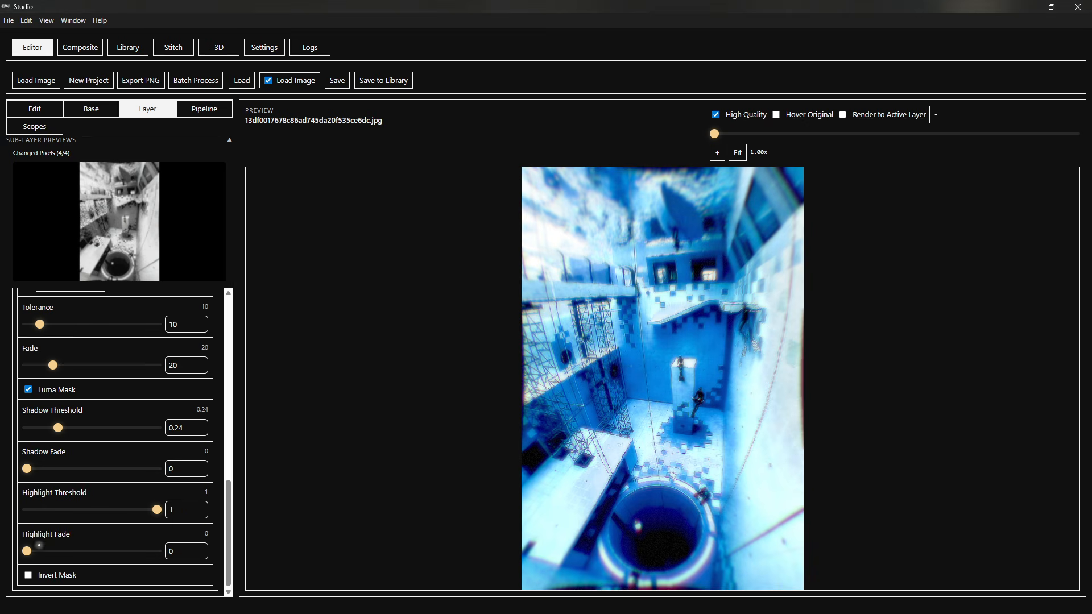
left_click_drag(155, 510, 66, 510)
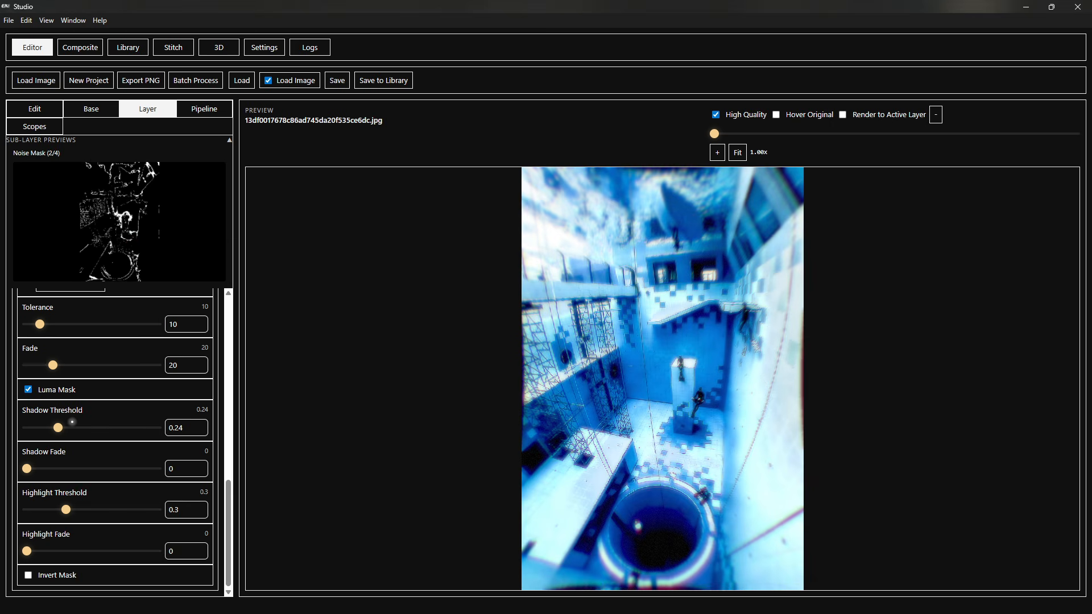
mouse_move(65, 509)
left_mouse_down()
mouse_move(91, 500)
mouse_move(80, 509)
left_mouse_up()
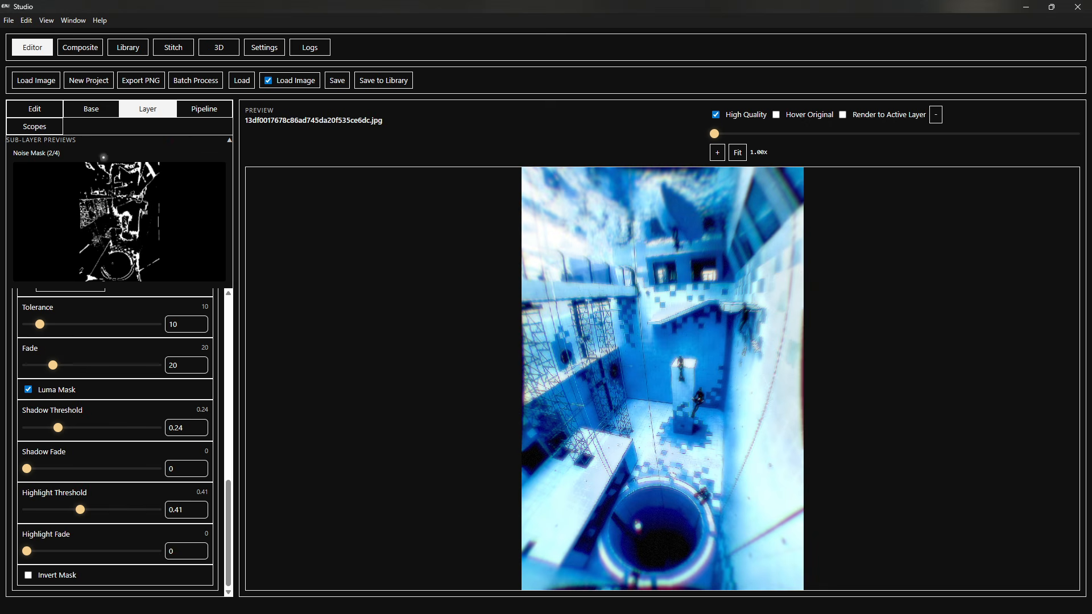
- Collapse the Noise layer's sub-layer previews
left_click(98, 140)
left_click(91, 140)
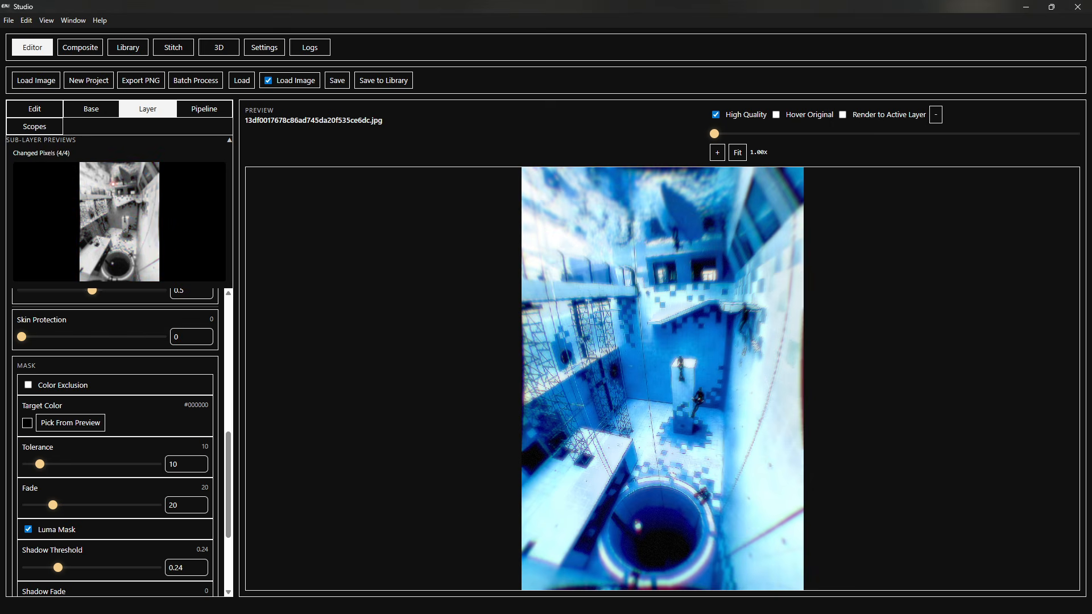
left_click(101, 137)
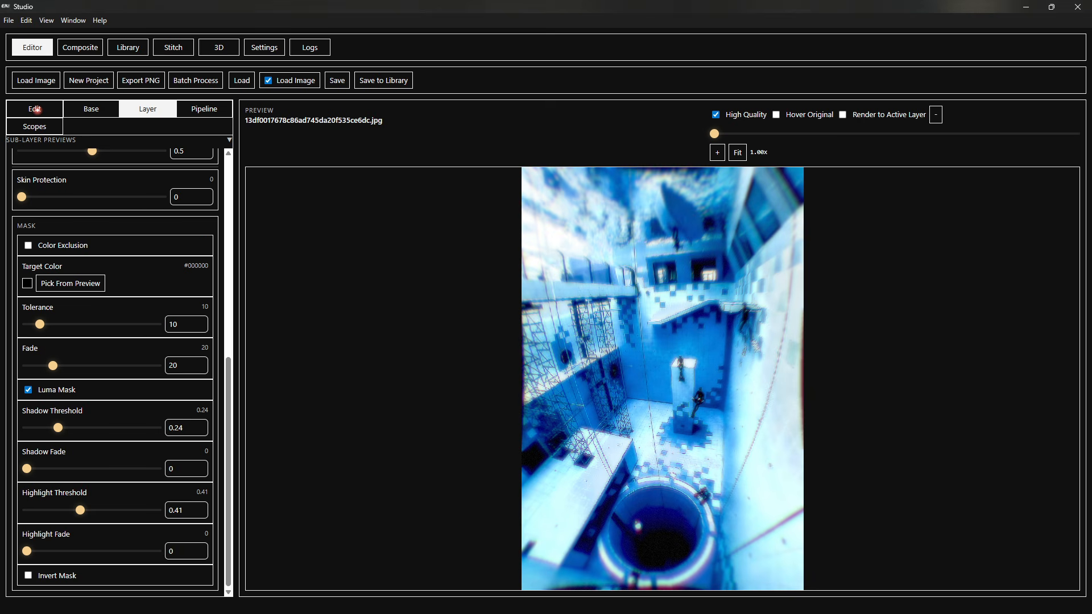
- Return to the effect library, open the PNG export dialog and cancel it without saving
left_click(36, 110)
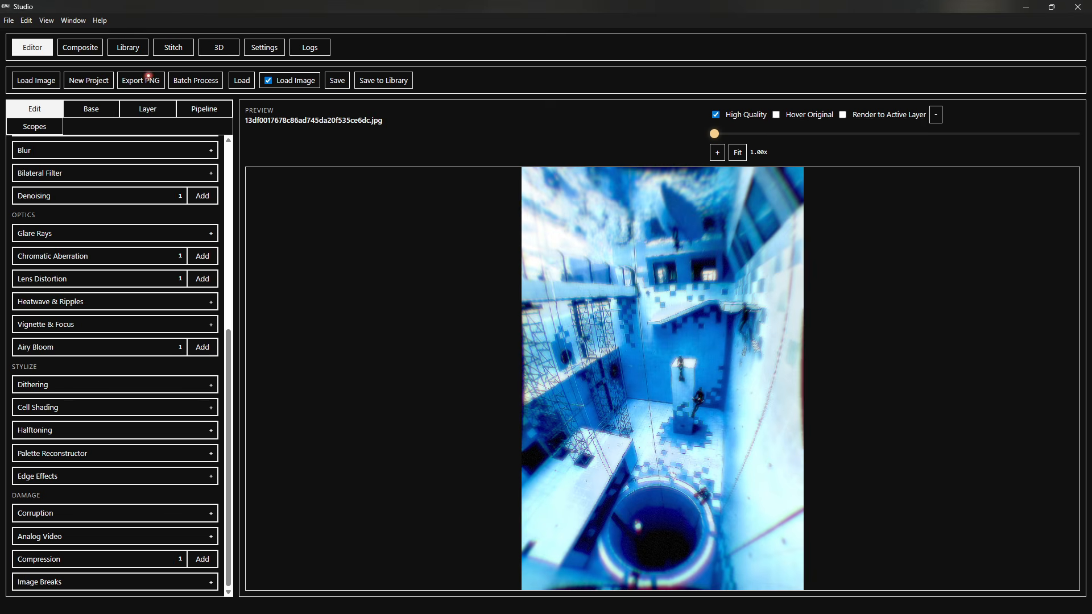
left_click(147, 80)
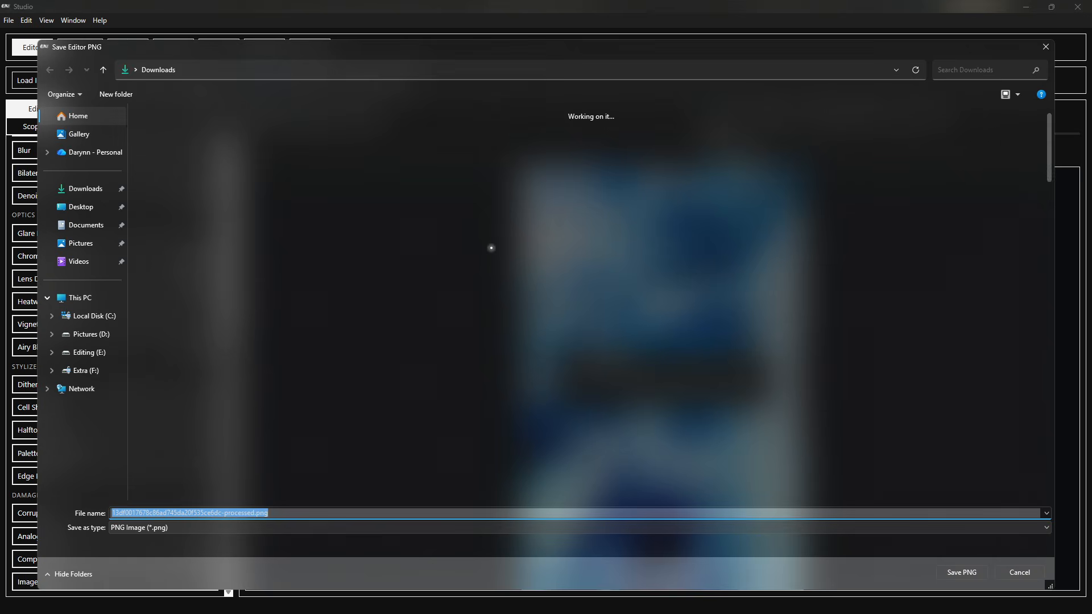
left_click(1046, 47)
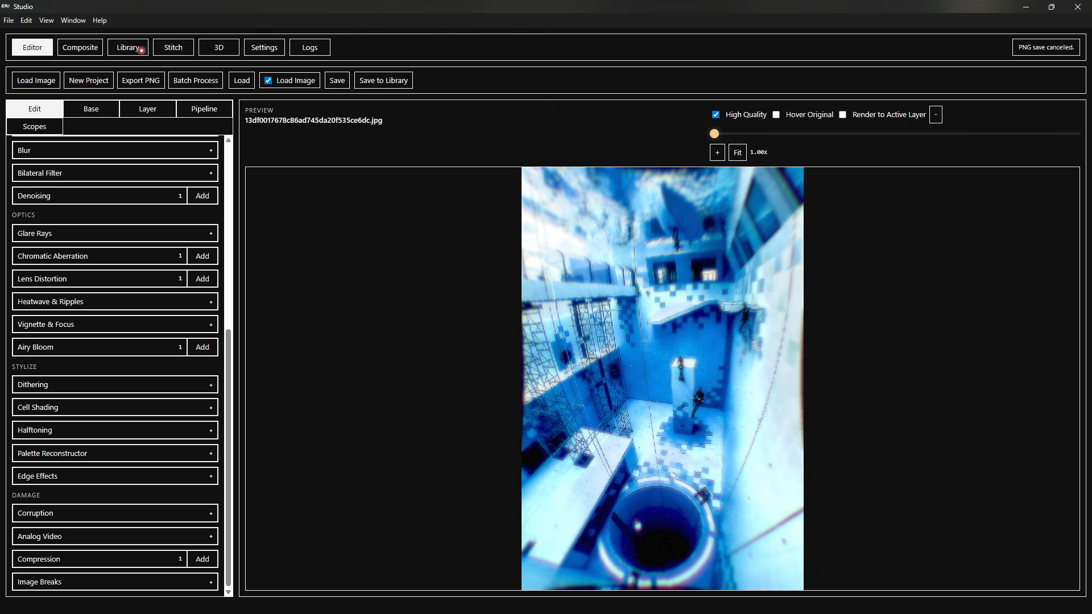
- Browse the saved projects in the Library, and review the available effects back in the Editor
left_click(130, 49)
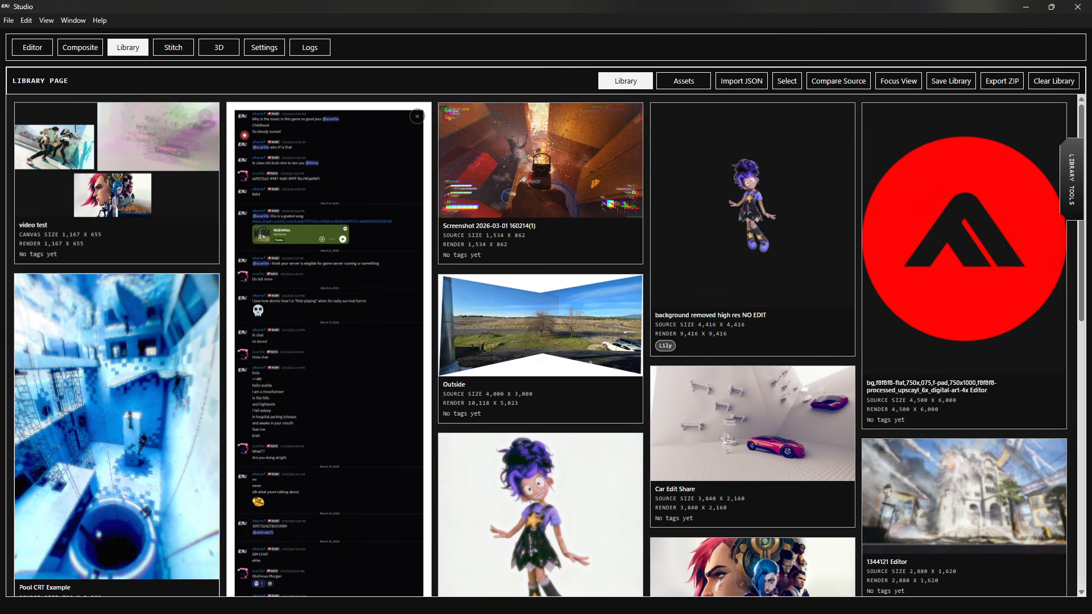
scroll(101, 321, "down", 2)
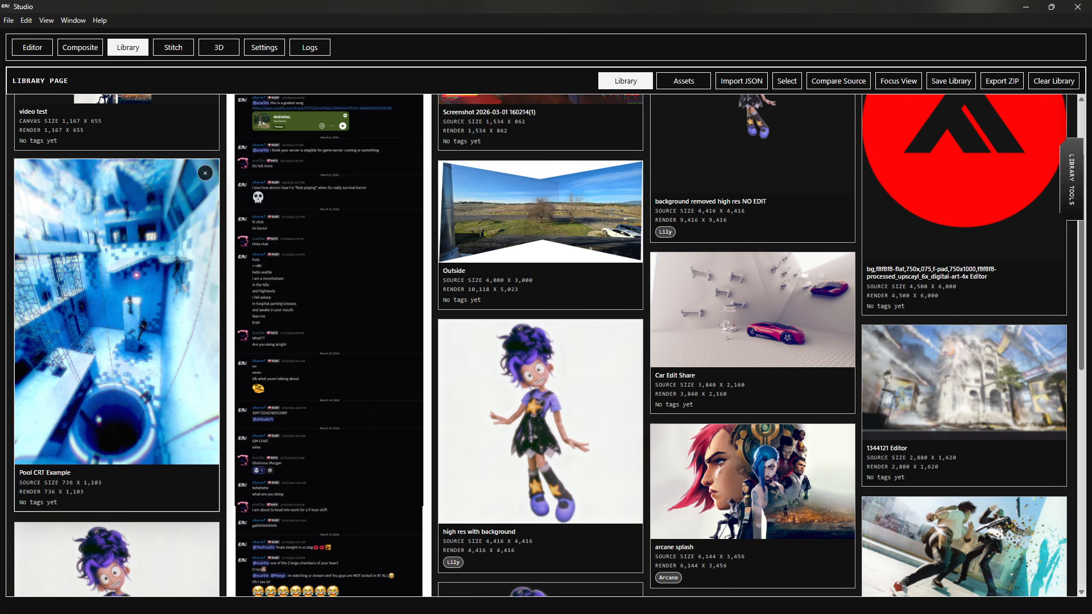
left_click(30, 50)
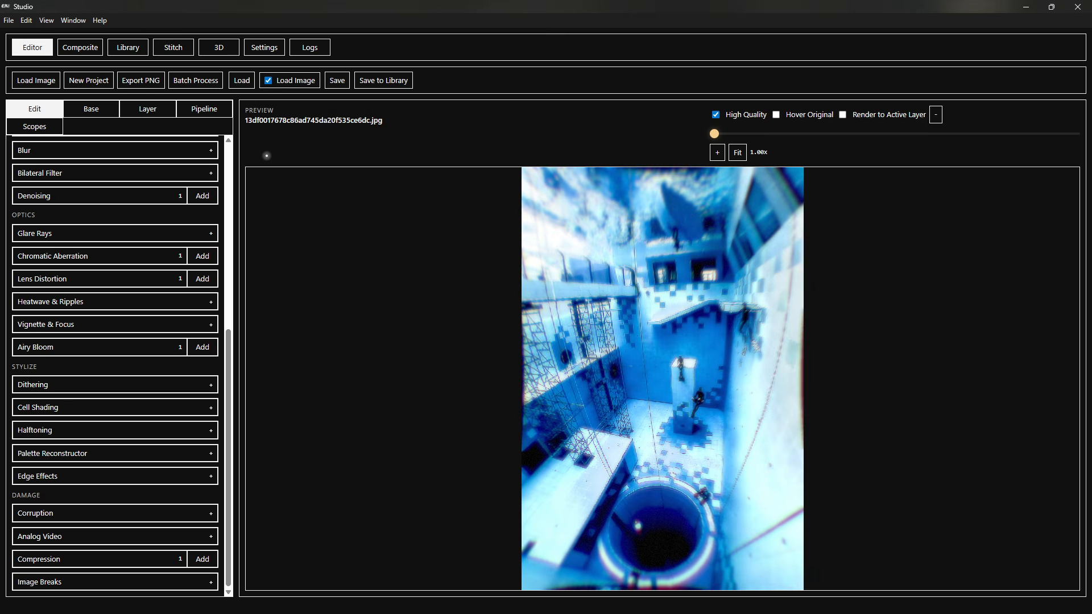
scroll(184, 277, "up", 5)
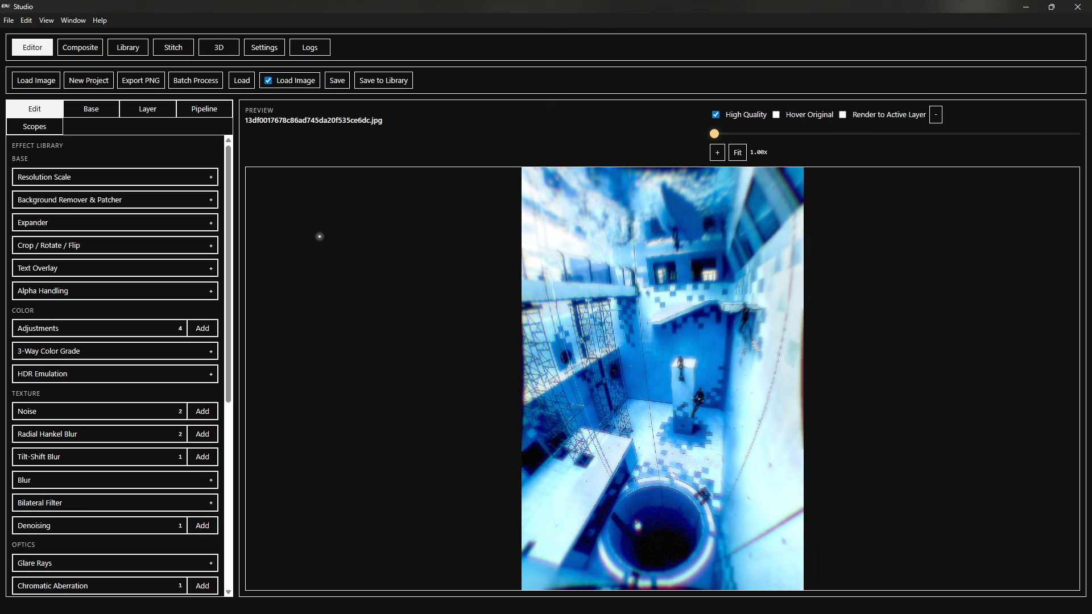
scroll(142, 216, "down", 5)
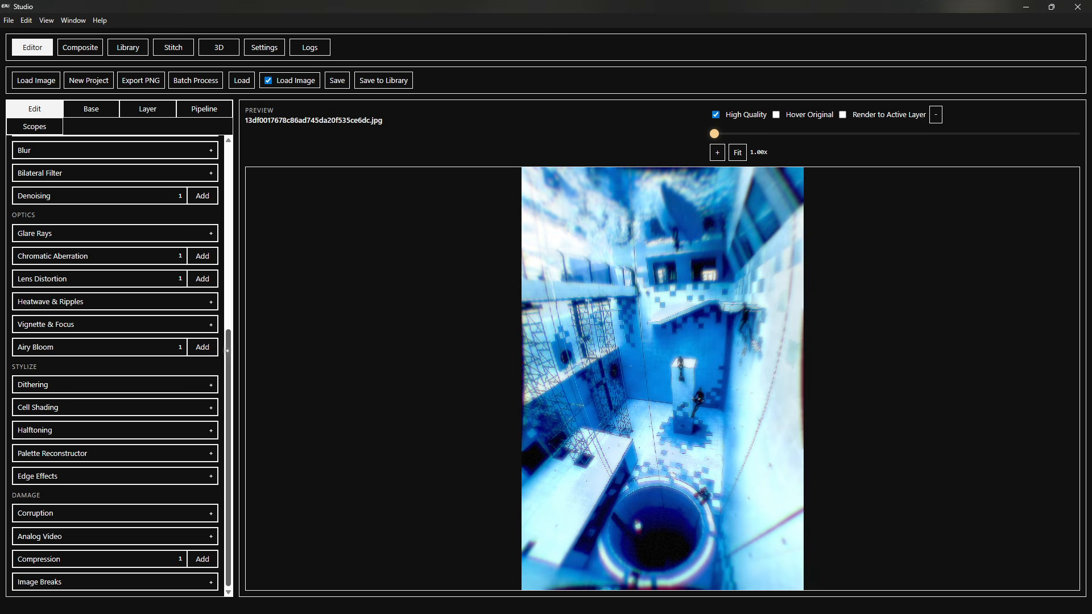
left_click_drag(228, 345, 242, 158)
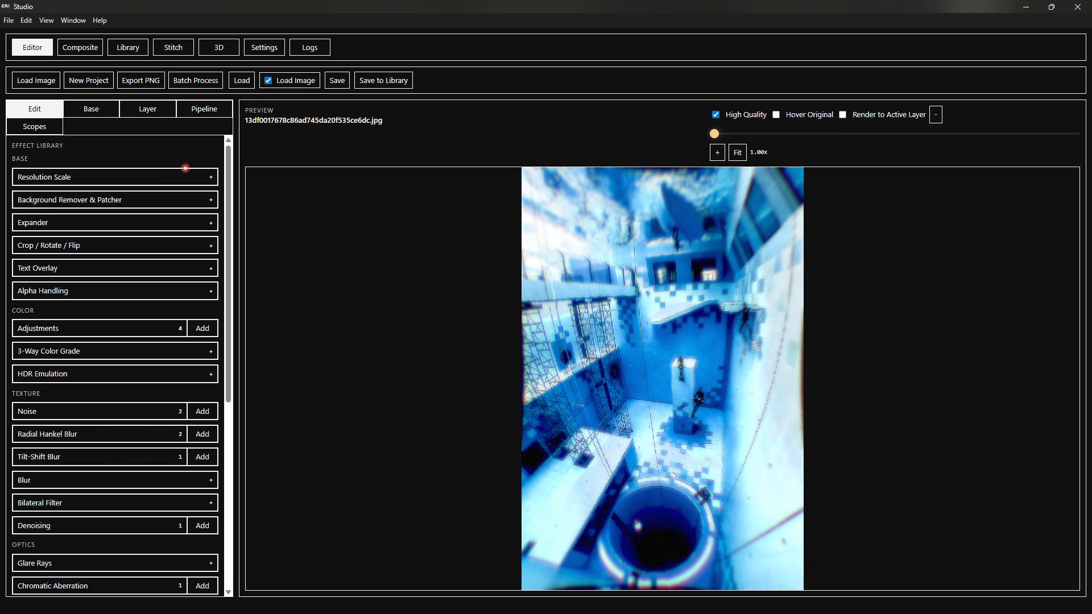
- Look at the 3D workspace and return to the Editor
left_click(216, 50)
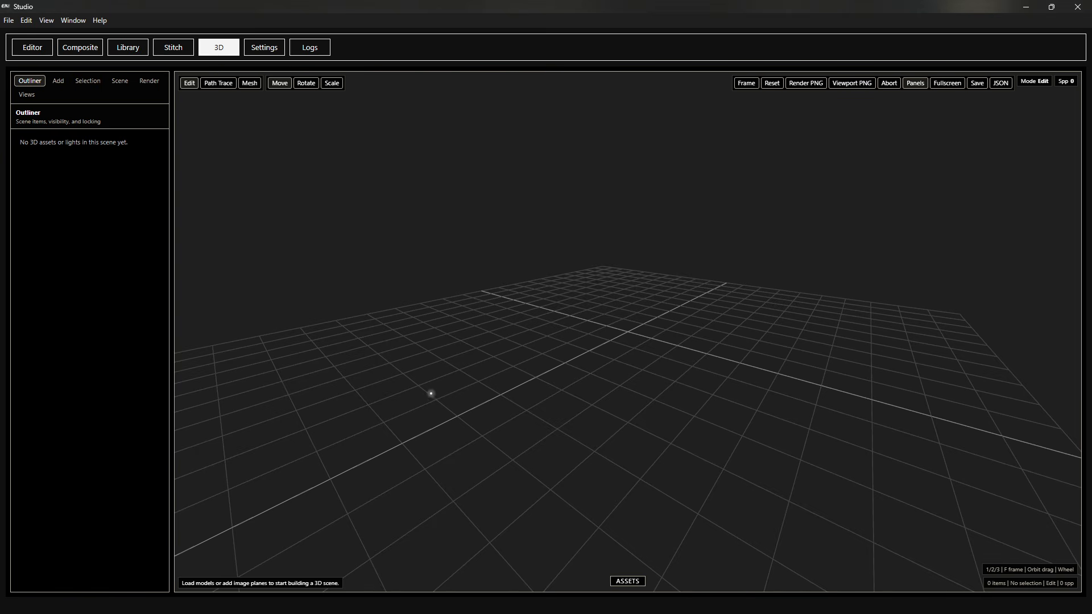
left_click_drag(431, 393, 471, 418)
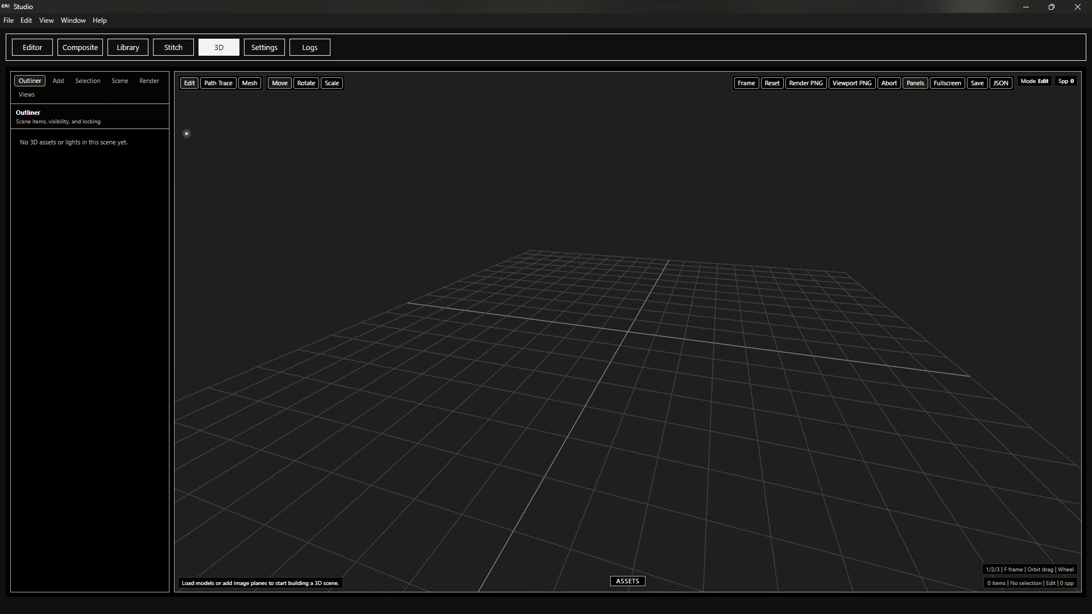
left_click(32, 46)
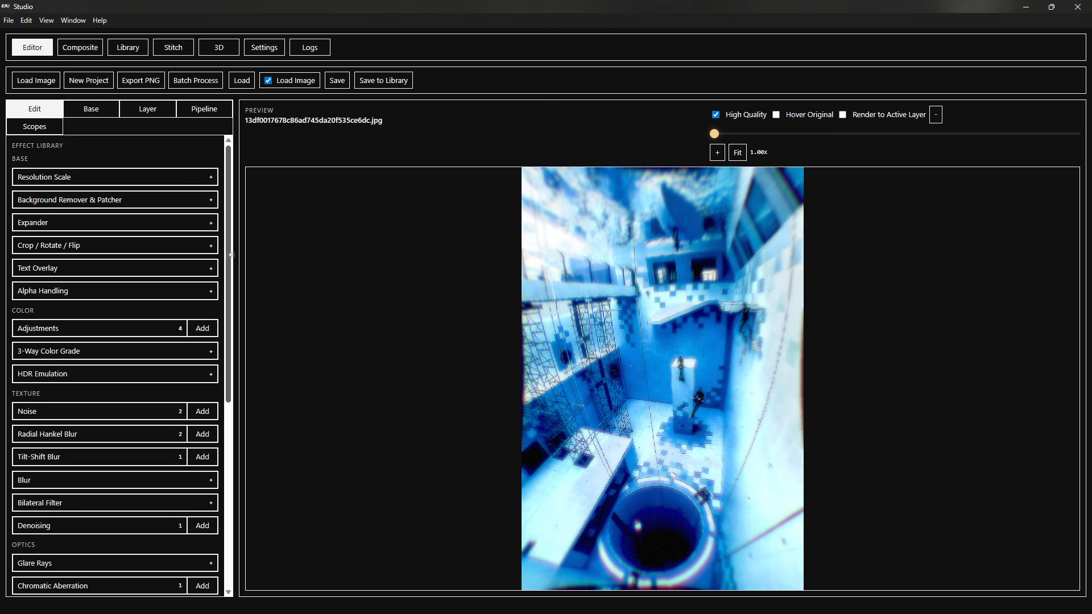
left_click_drag(229, 267, 243, 224)
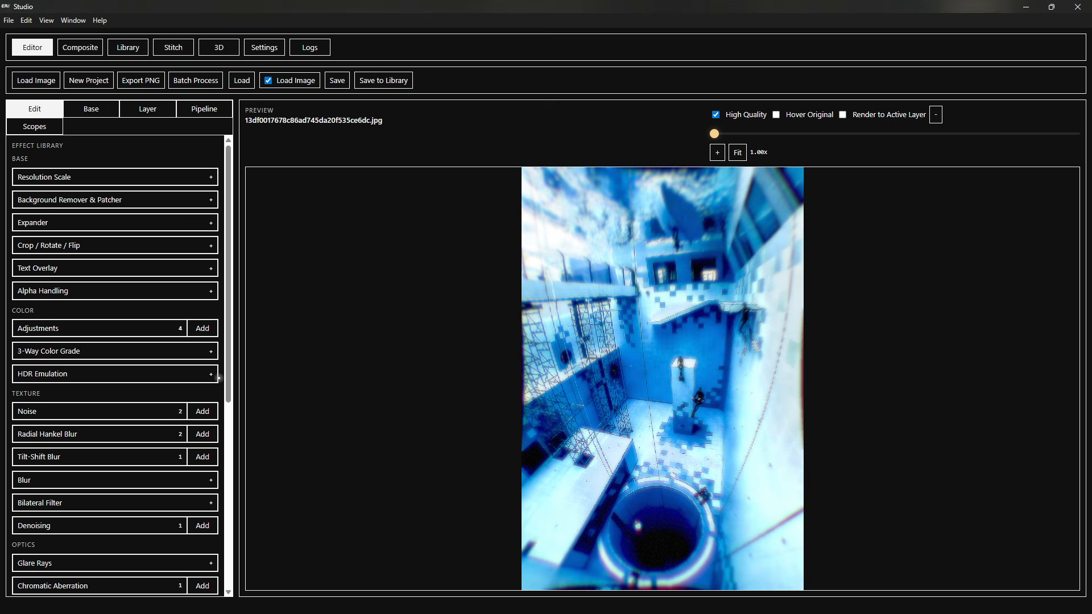
left_click_drag(228, 306, 248, 249)
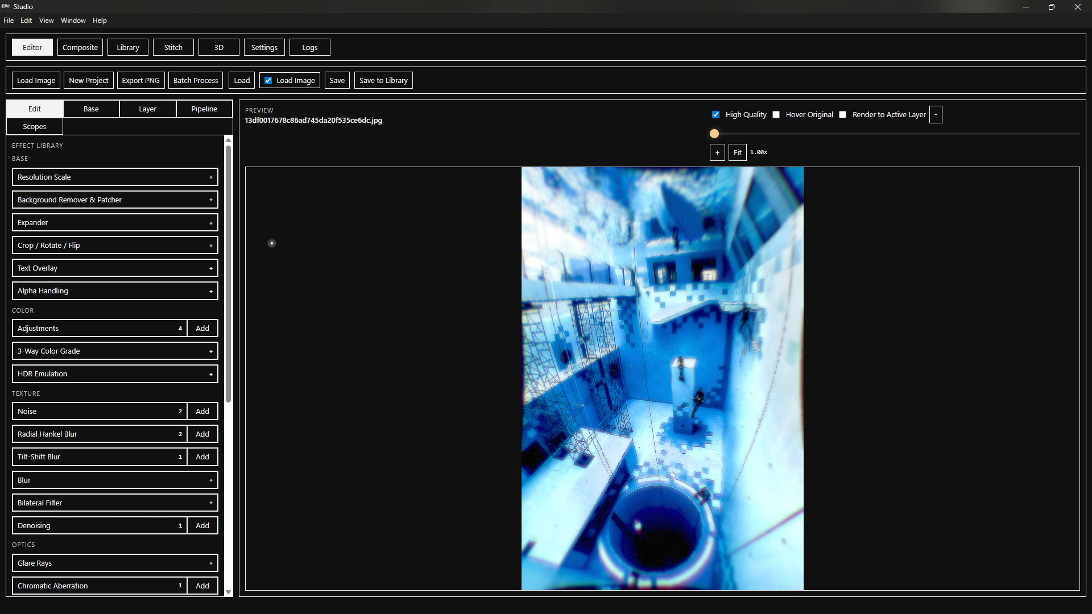